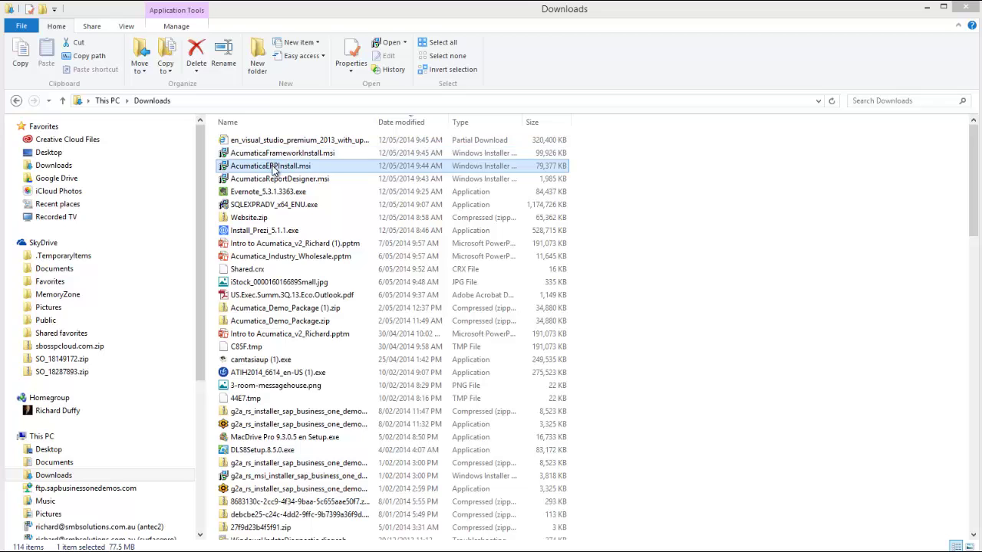
Step: Launch the AcumaticaERPInstall.msi installer from the Downloads folder and accept its license agreement
double_click(273, 170)
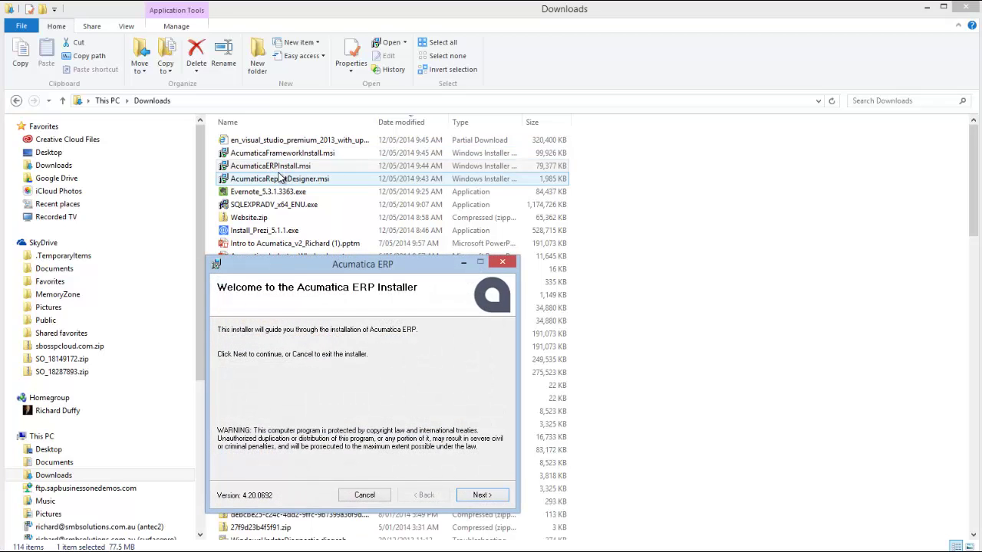
left_click_drag(351, 270, 397, 151)
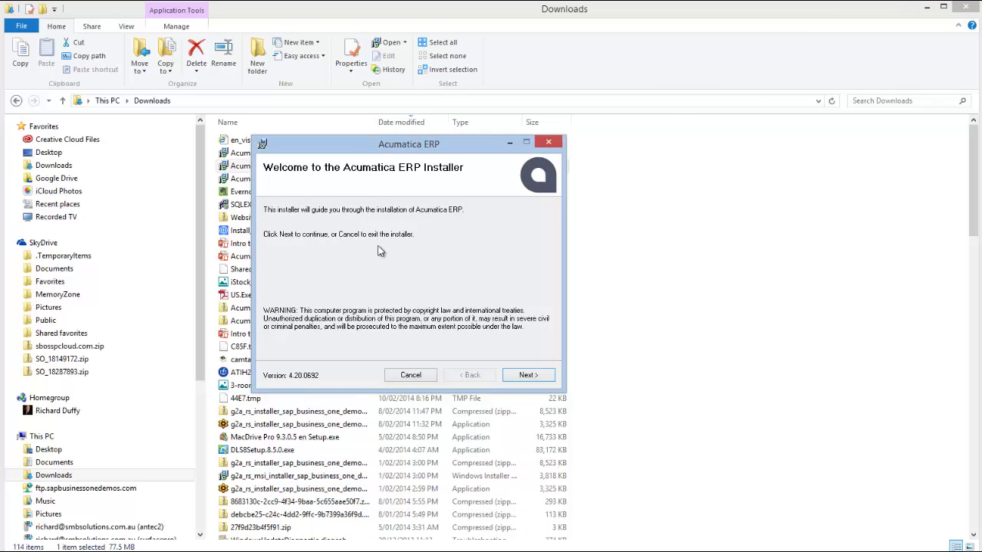
left_click(526, 377)
left_click(393, 349)
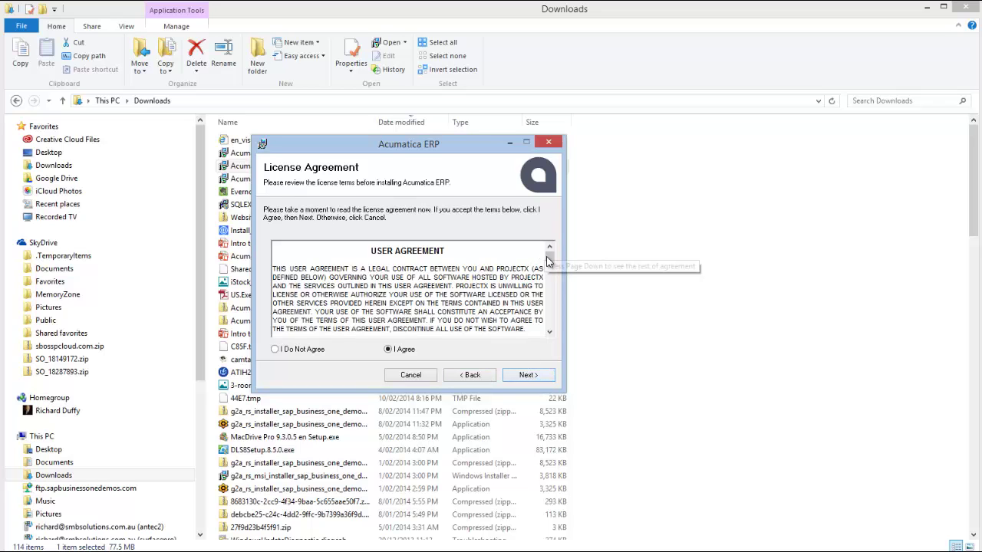
left_click_drag(549, 261, 550, 321)
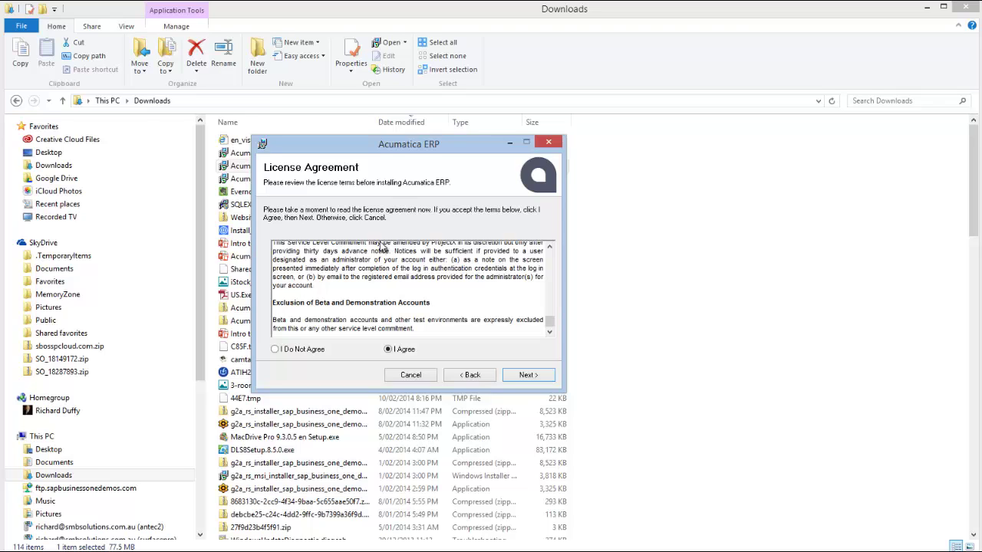
left_click(526, 375)
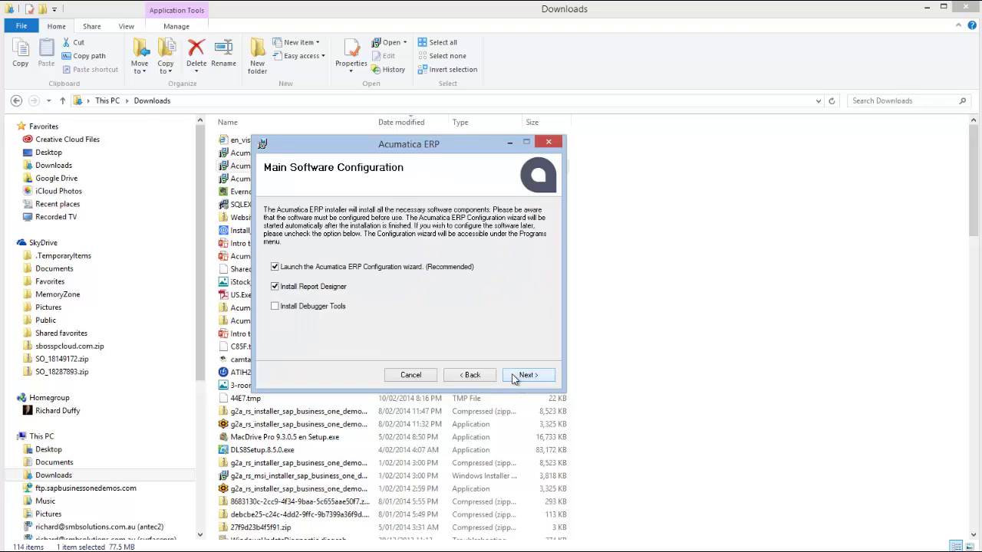
Step: Include the Debugger Tools and install Acumatica ERP to I:\Program Files (x86)\Acumatica ERP\
left_click(281, 308)
left_click(519, 375)
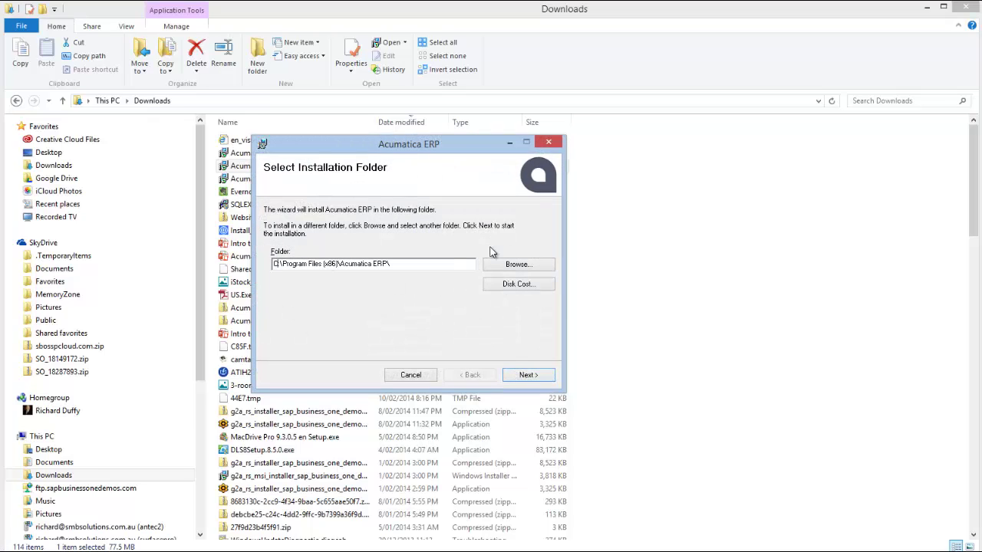
key("BackSpace")
type("I")
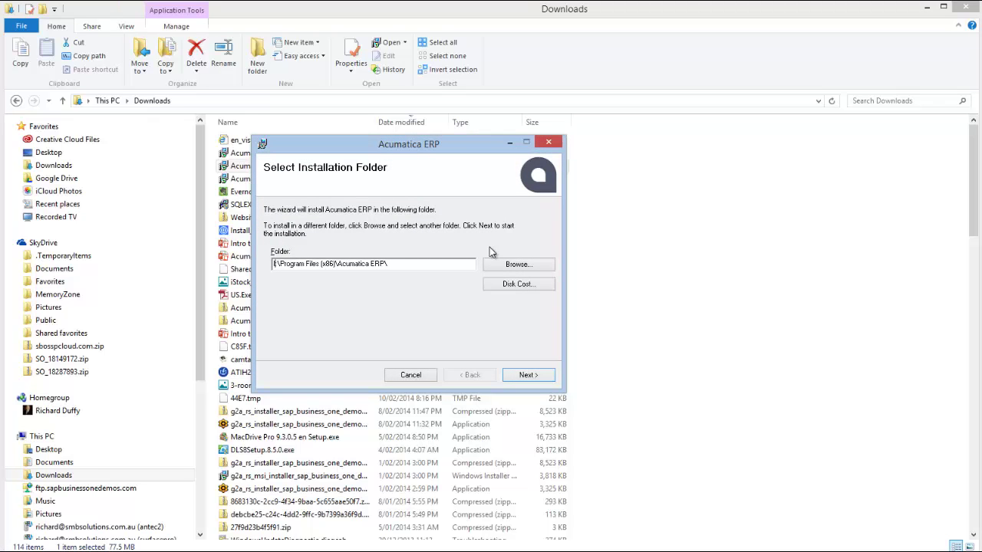
left_click(532, 377)
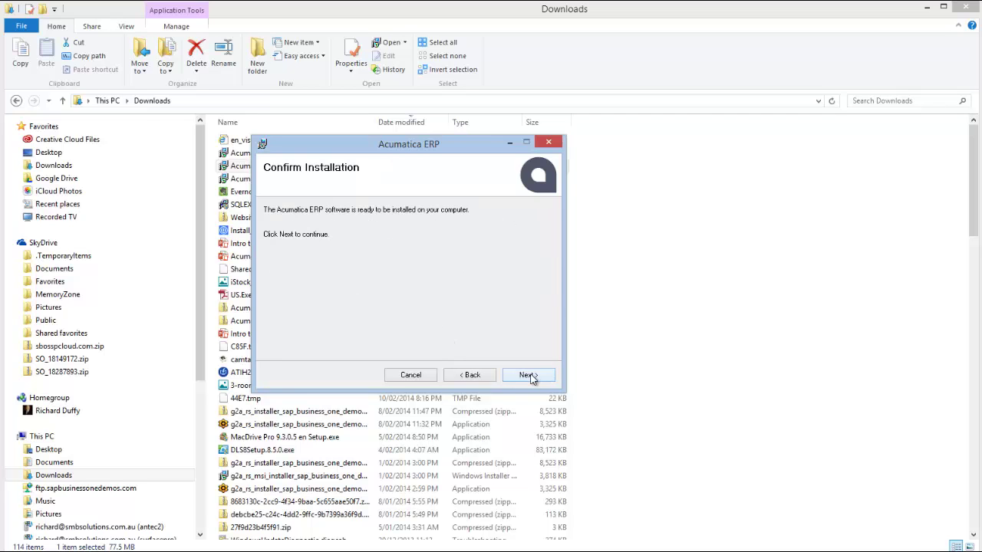
left_click(532, 377)
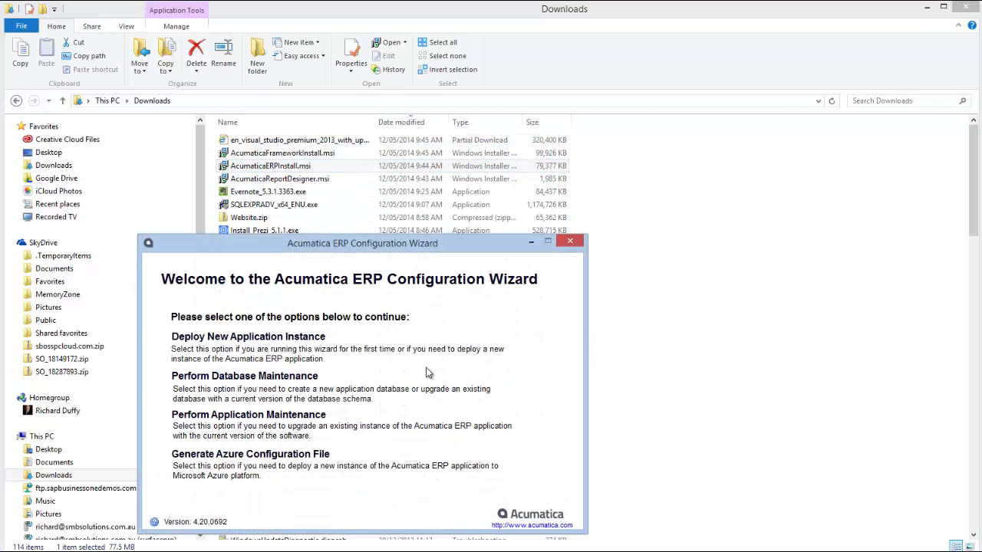
Step: Start deploying a new application instance and select ANTEC2 as the database server
left_click_drag(390, 243, 415, 166)
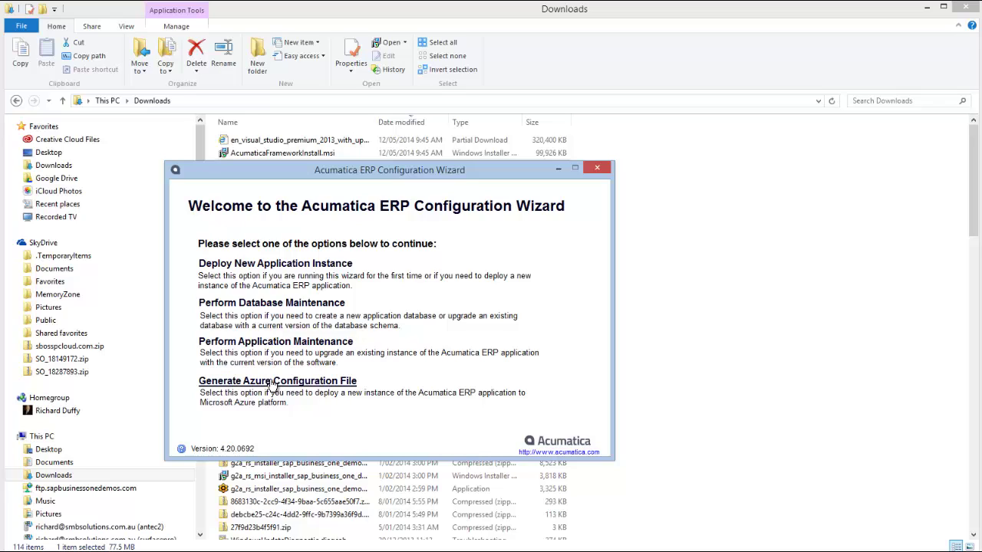
left_click(261, 266)
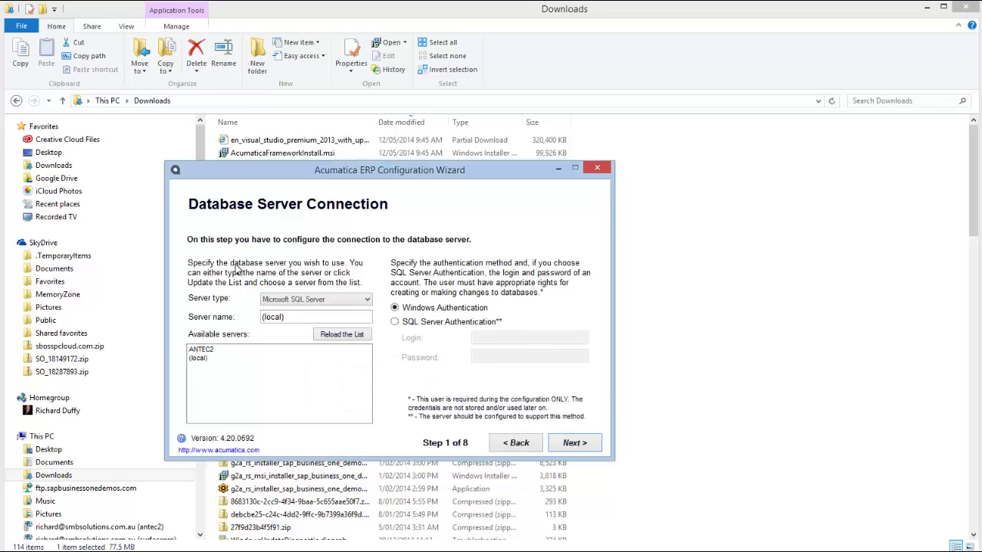
left_click(206, 350)
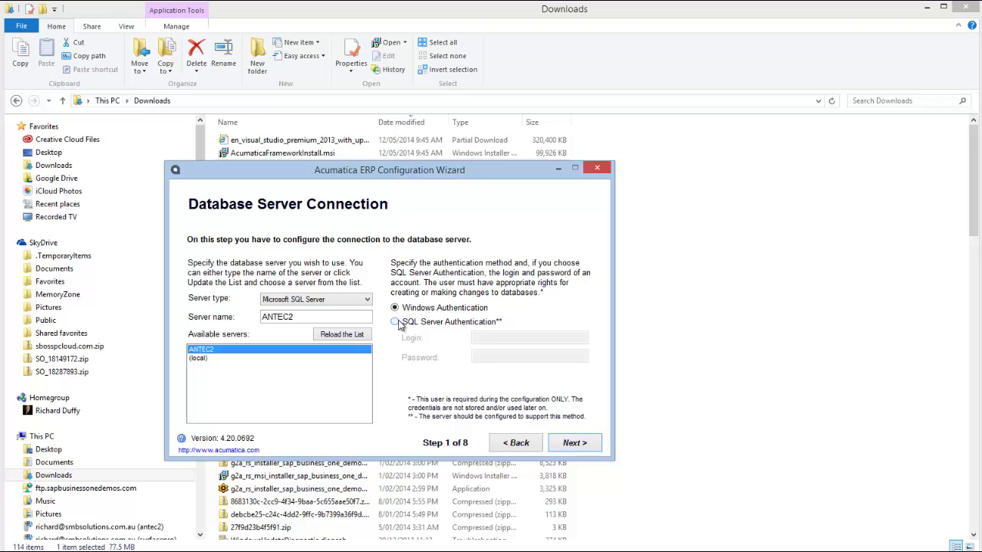
Step: Connect to the database server using SQL Server Authentication with login sa and the account password
left_click(395, 322)
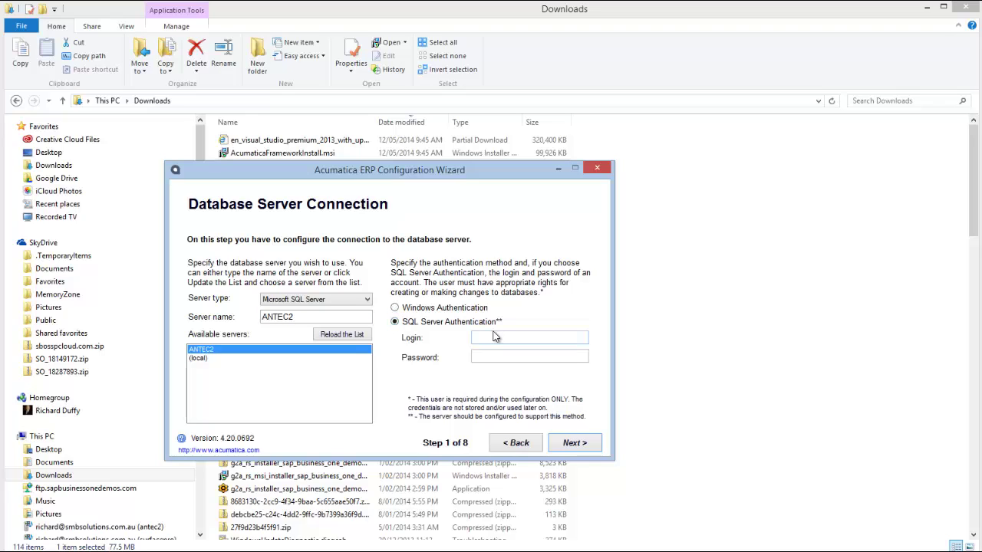
left_click(494, 337)
type("sa")
key("Tab")
type("********")
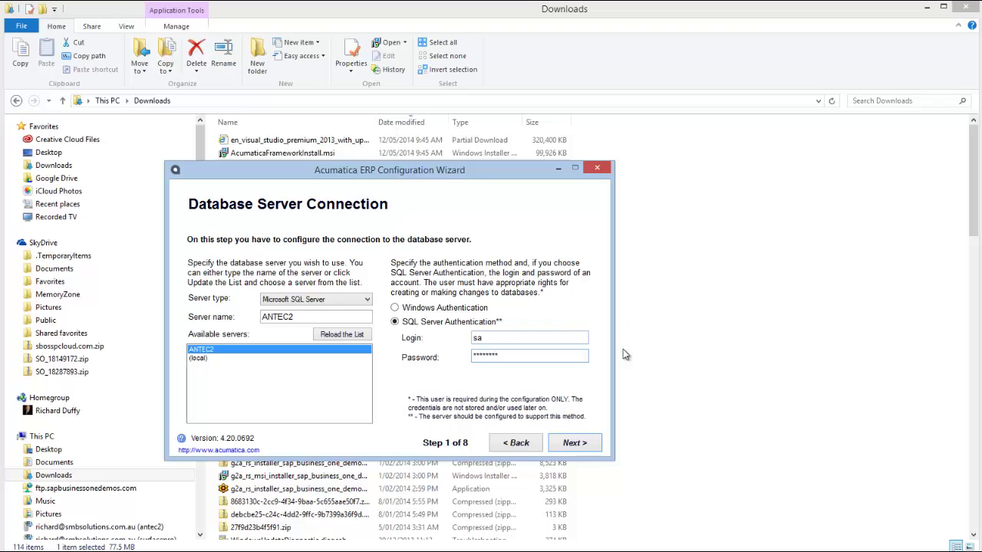
left_click(573, 443)
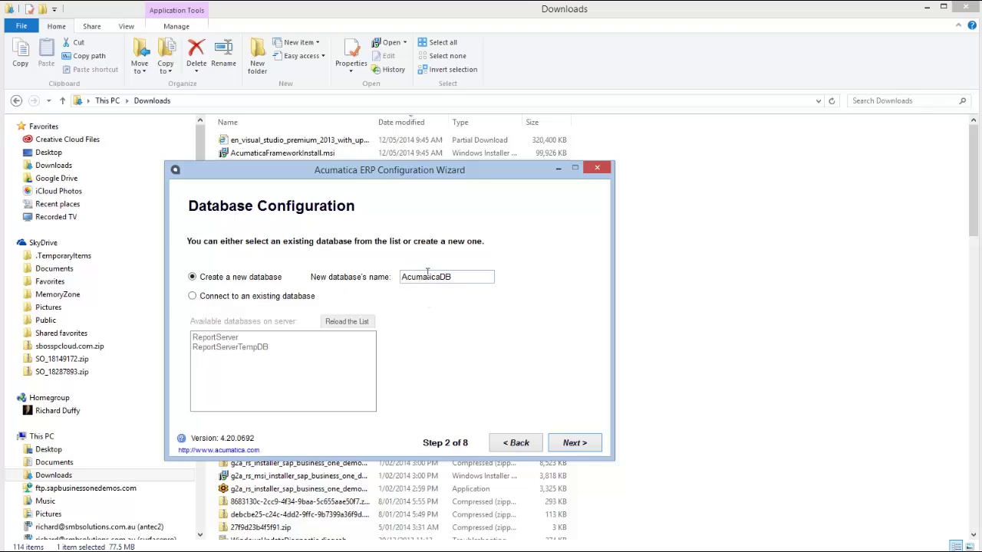
Step: Accept creation of a new database named AcumaticaDB and set the company's inserted data to Demo
left_click(575, 444)
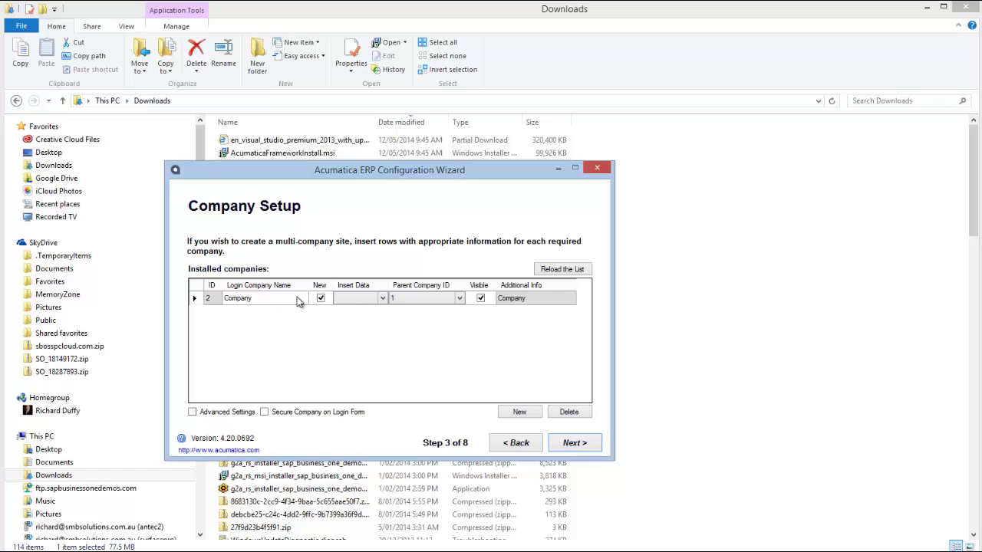
left_click(384, 301)
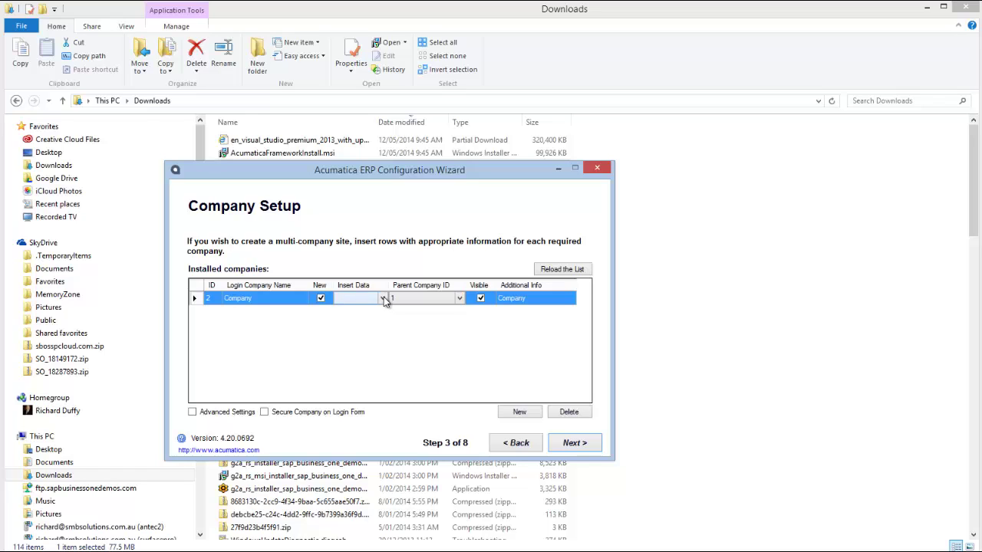
left_click(383, 299)
left_click(337, 319)
left_click(534, 299)
Step: Turn the company setup's Advanced Settings and Secure Company on Login Form options on and back off
left_click(192, 412)
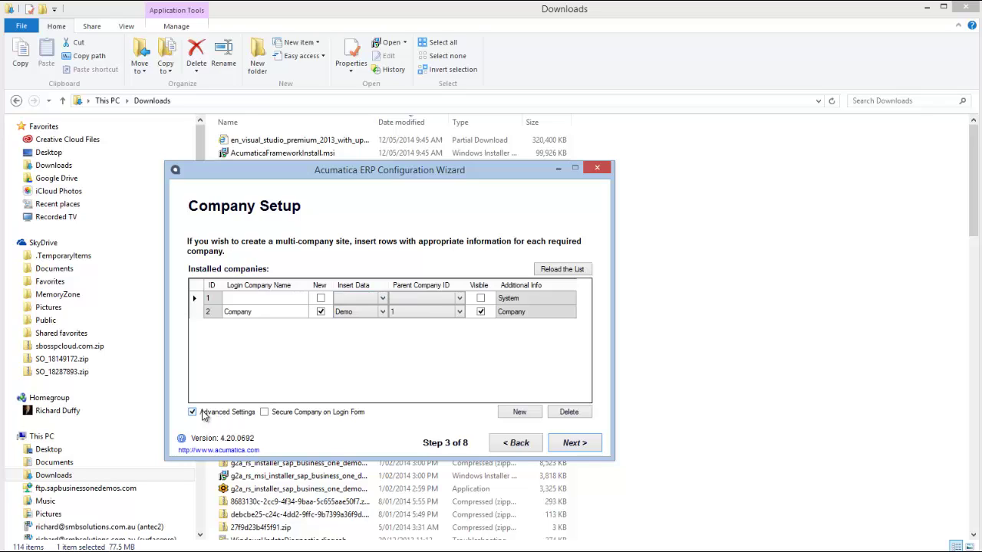
left_click(253, 319)
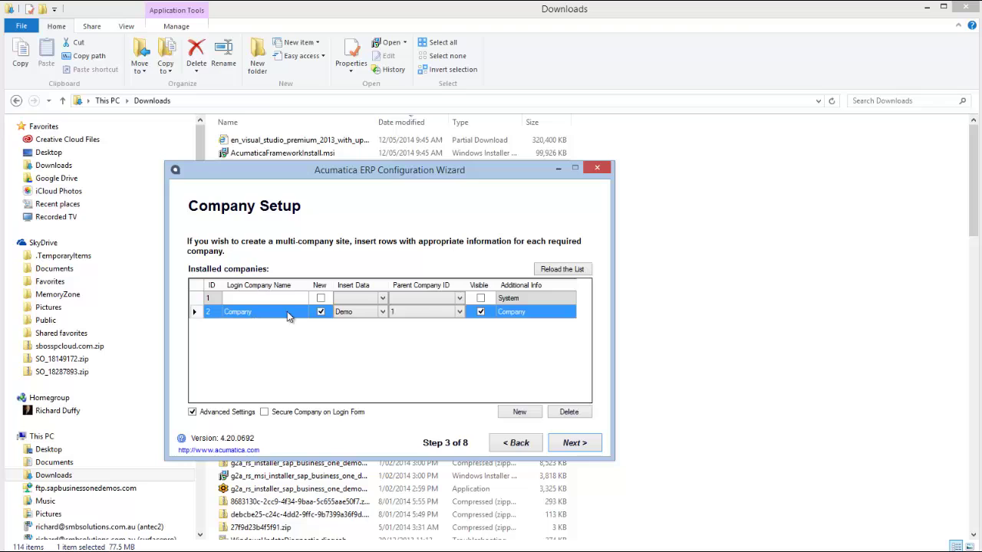
left_click(229, 413)
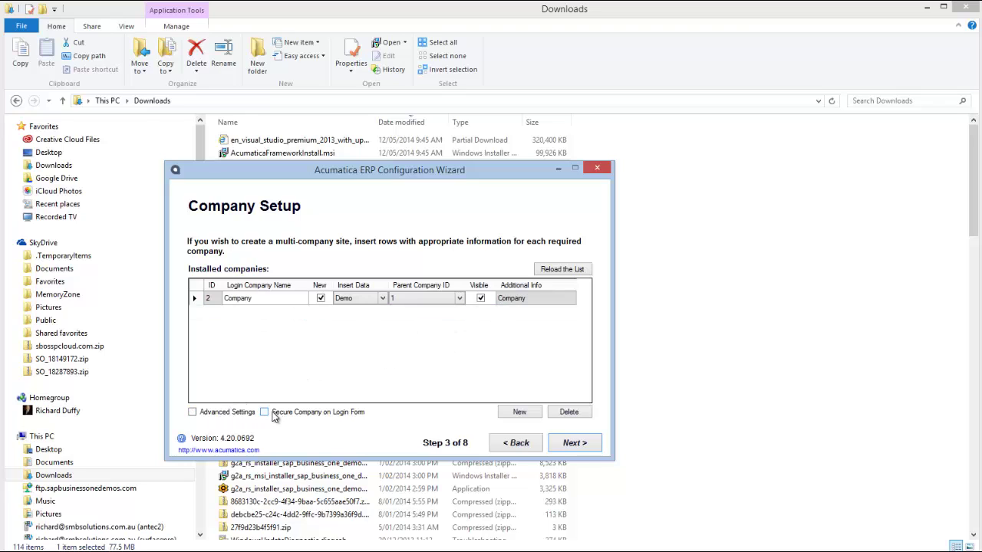
left_click(276, 415)
left_click(272, 414)
Step: Set the application's database connection to SQL Server Authentication with a new login acuadmin, entering and verifying its password
left_click(577, 444)
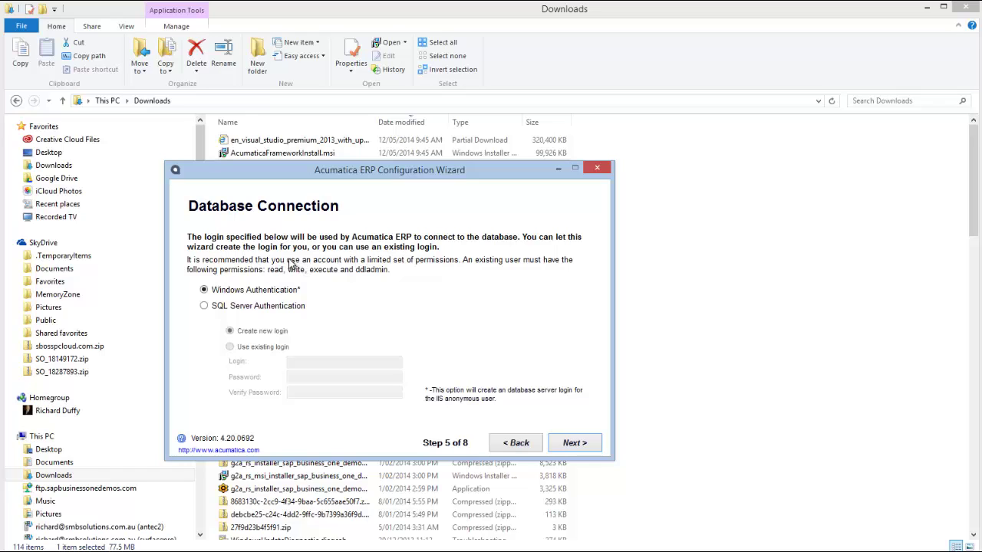
left_click(253, 306)
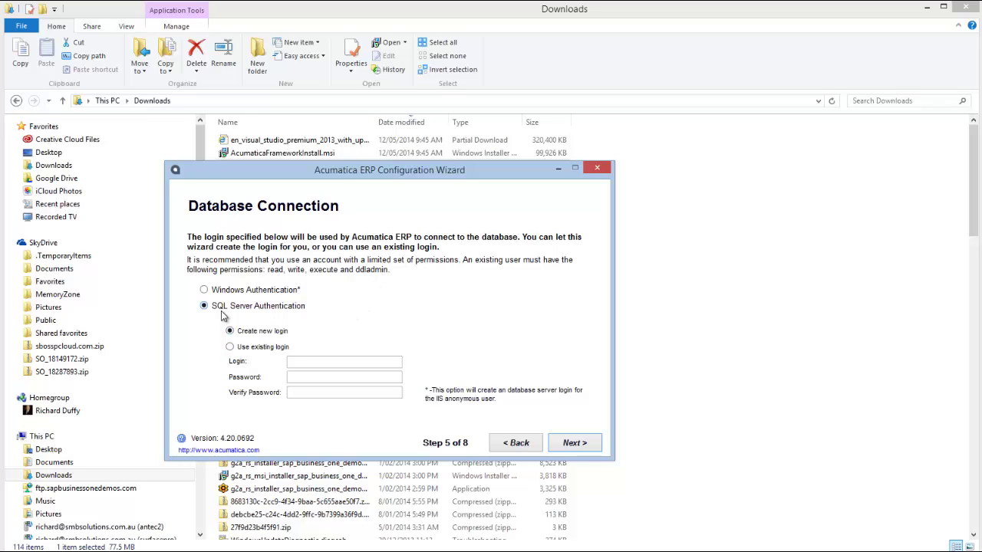
left_click(574, 444)
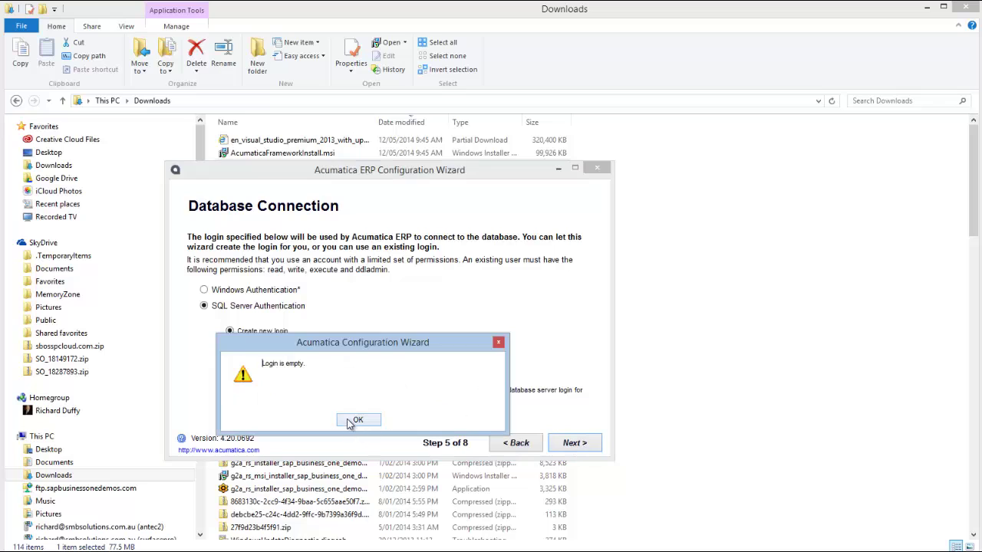
left_click(352, 423)
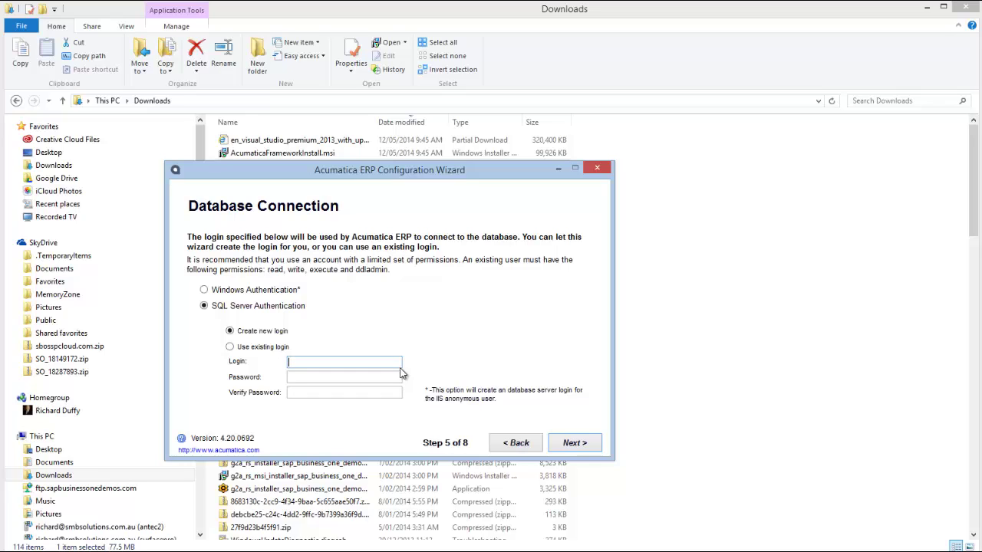
type("acuadmin")
key("Tab")
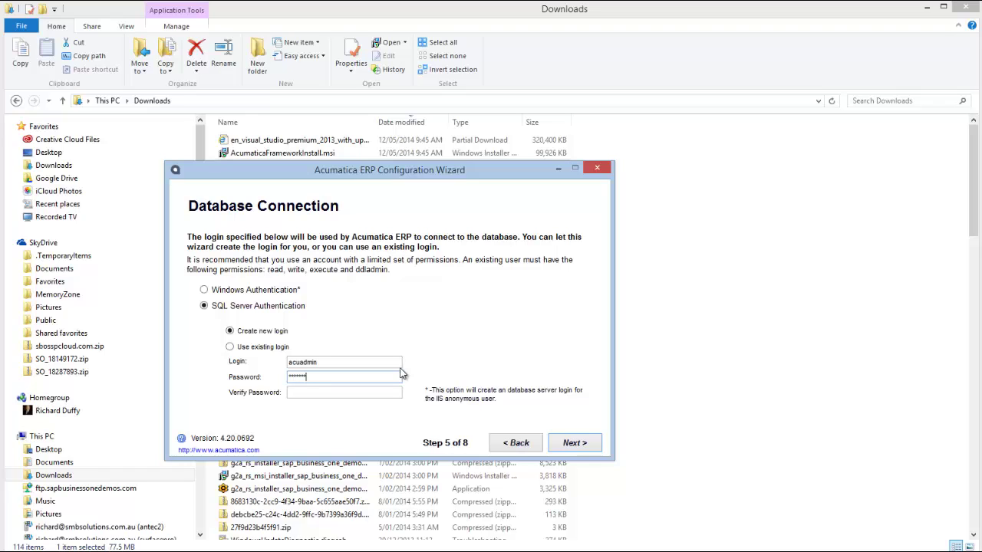
key("Tab")
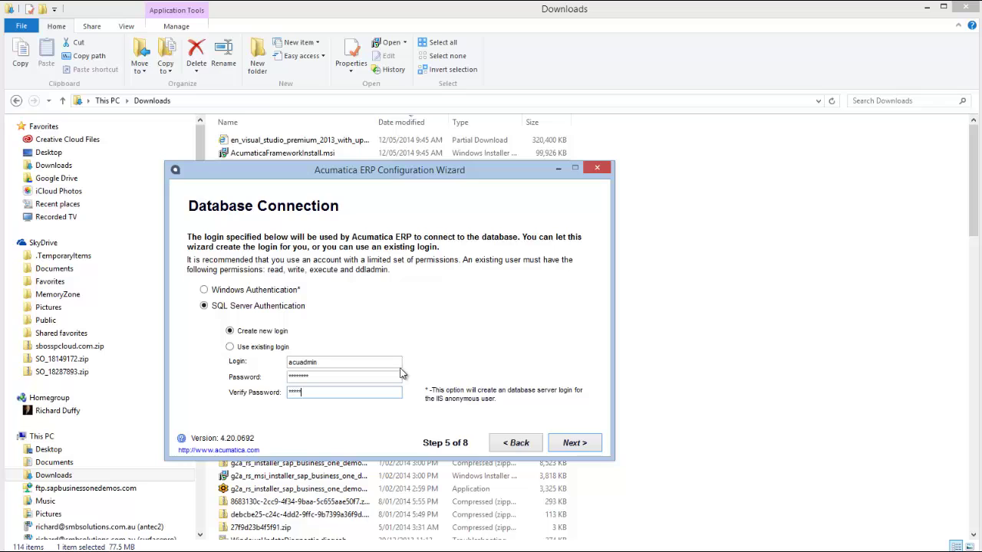
left_click(575, 444)
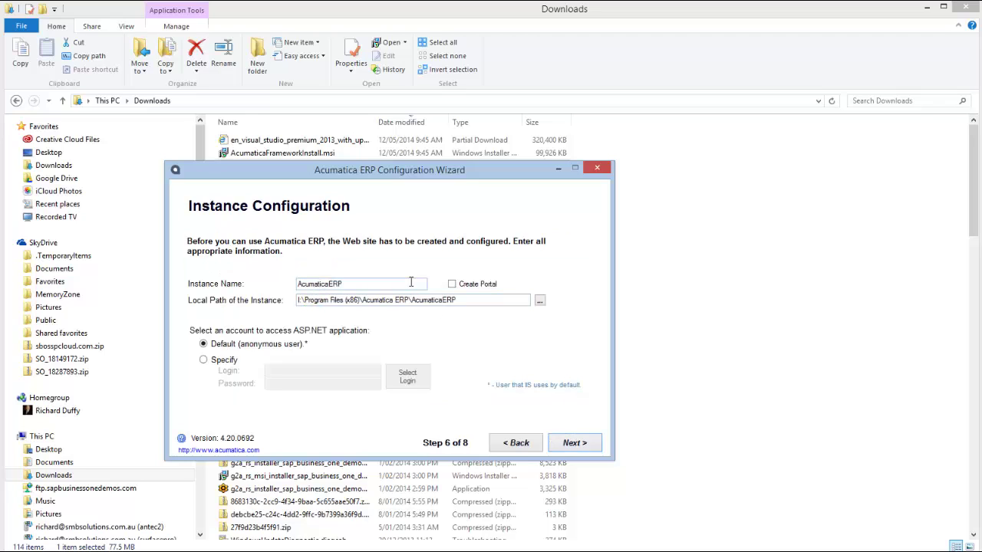
Step: Enable Create Portal for the AcumaticaERP instance, try to continue to the next configuration page, and dismiss the message
left_click(453, 285)
left_click(568, 445)
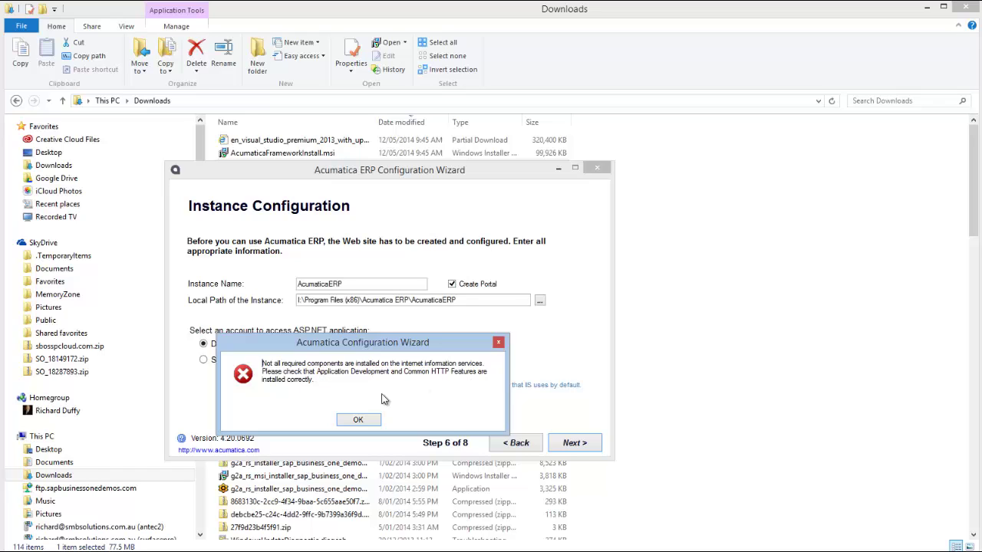
left_click(359, 421)
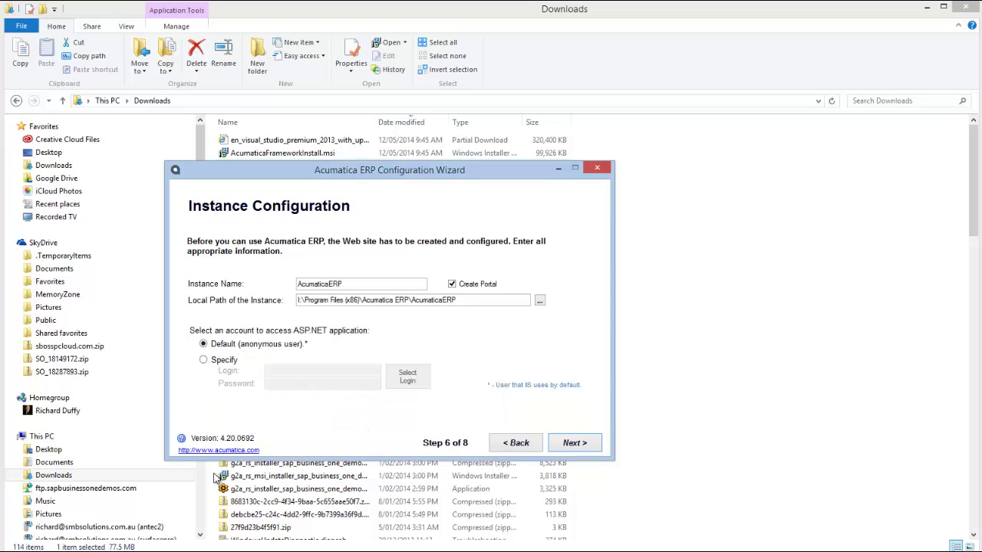
Step: Switch to the Control Panel and open the Windows Features dialog through Programs and Features
left_click(106, 101)
left_click(255, 58)
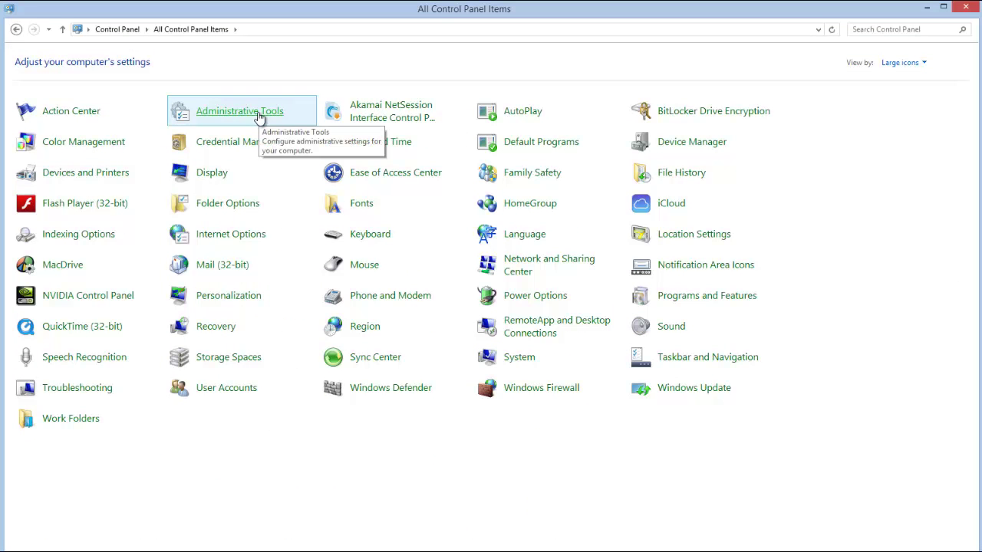
left_click(684, 298)
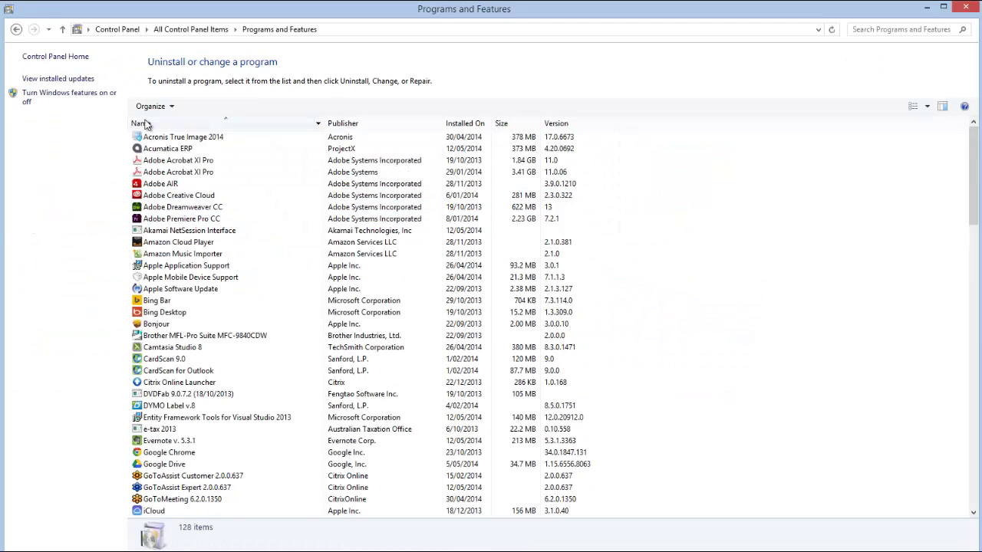
left_click(54, 94)
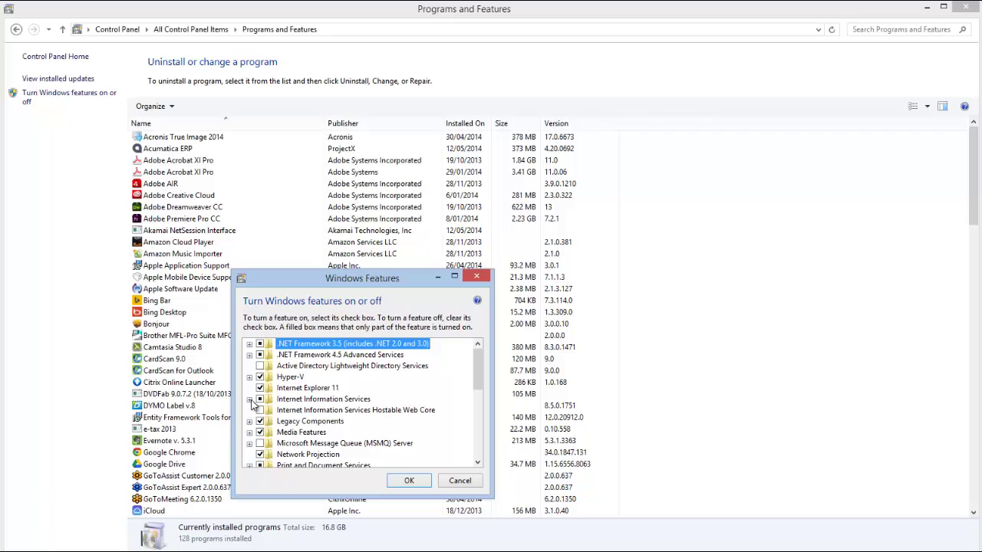
Step: Under World Wide Web Services' Application Development Features, enable .NET Extensibility 3.5 and 4.5, Application Initialization, ASP, and ASP.NET 3.5 and 4.5
left_click(249, 399)
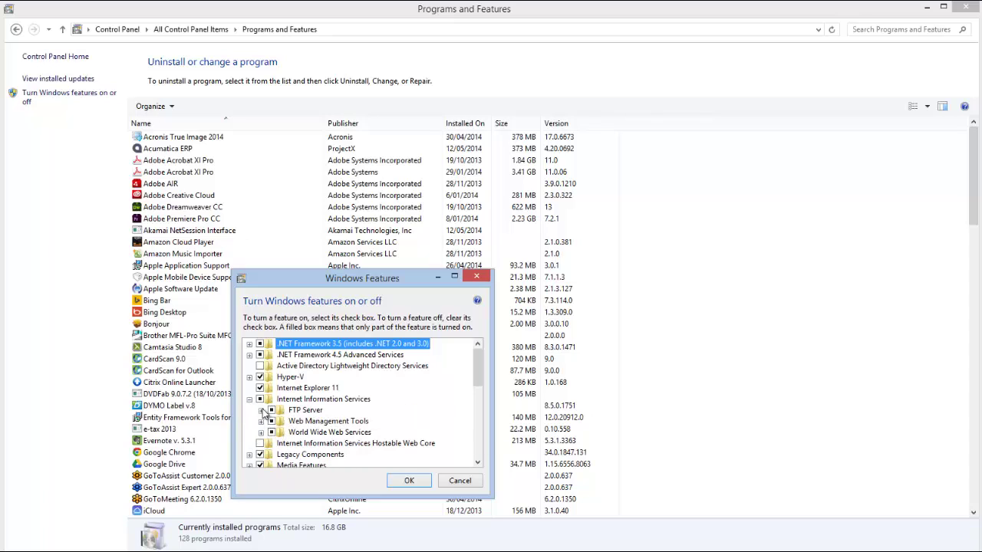
left_click(261, 432)
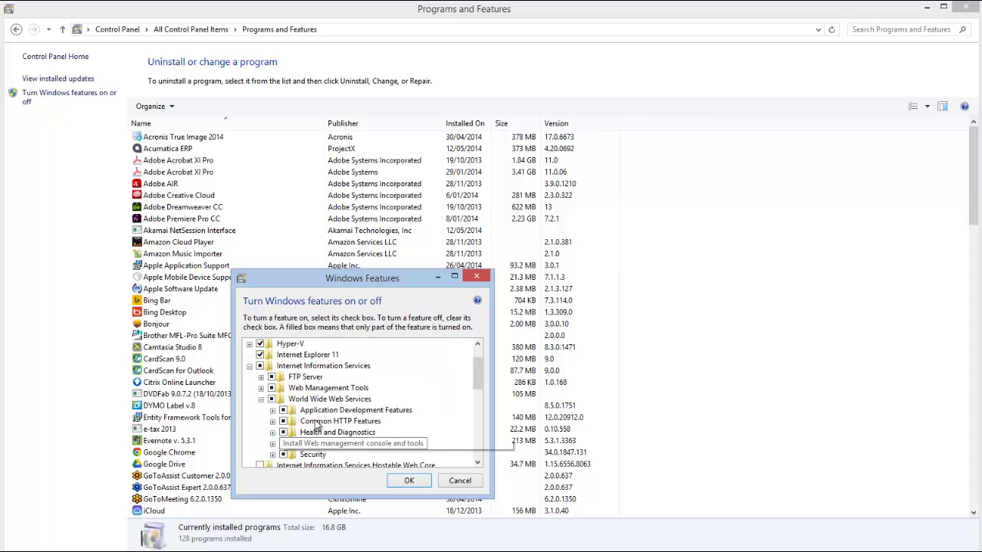
left_click(272, 411)
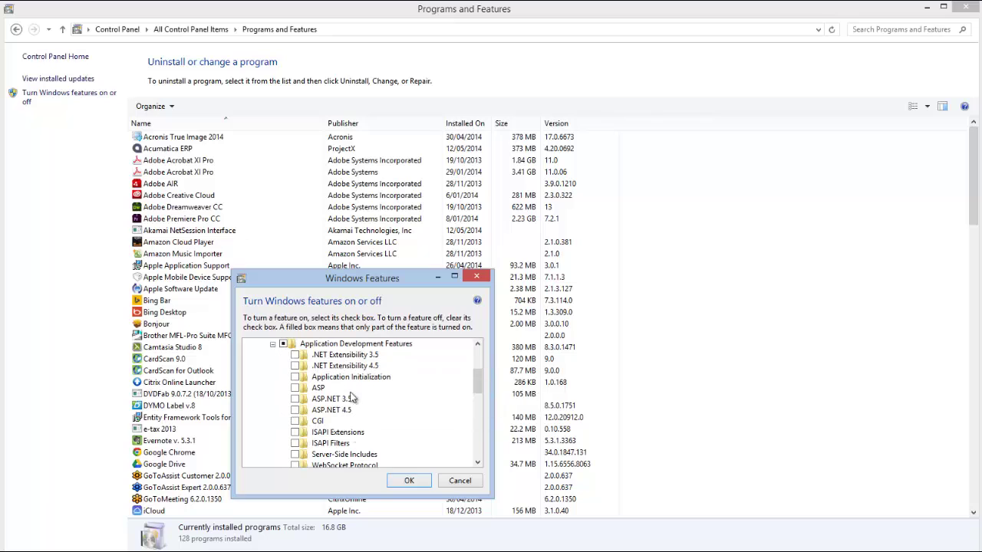
left_click(296, 355)
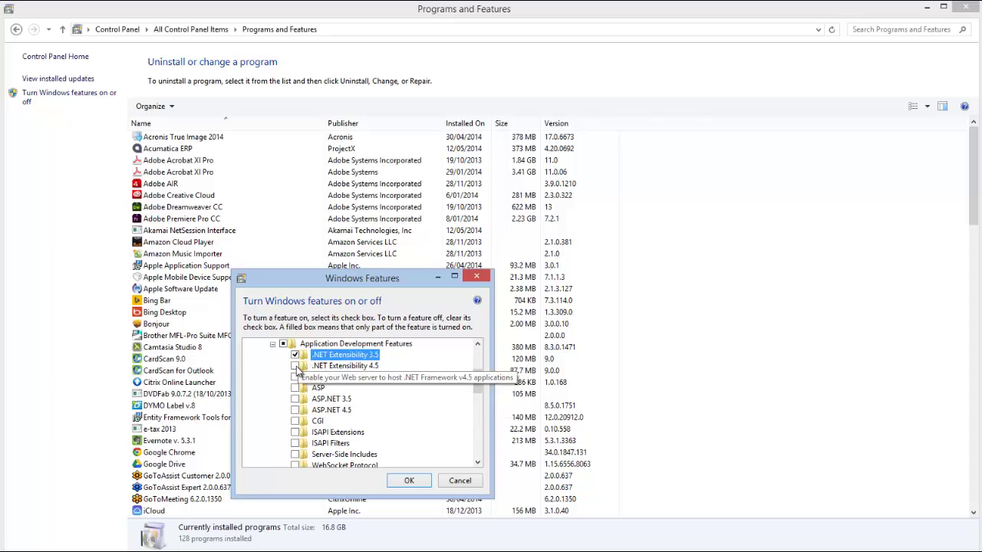
left_click(295, 366)
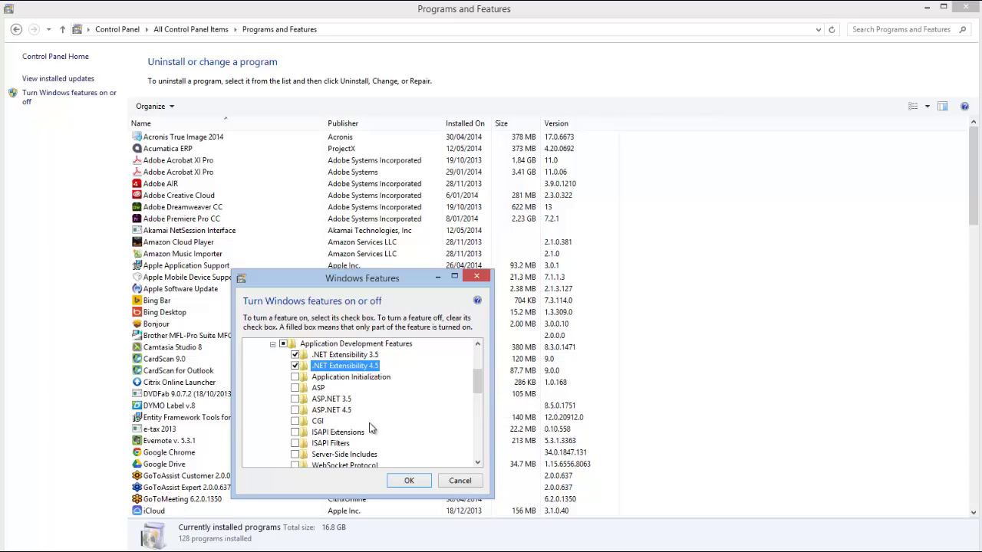
left_click(304, 380)
left_click(296, 377)
left_click(295, 388)
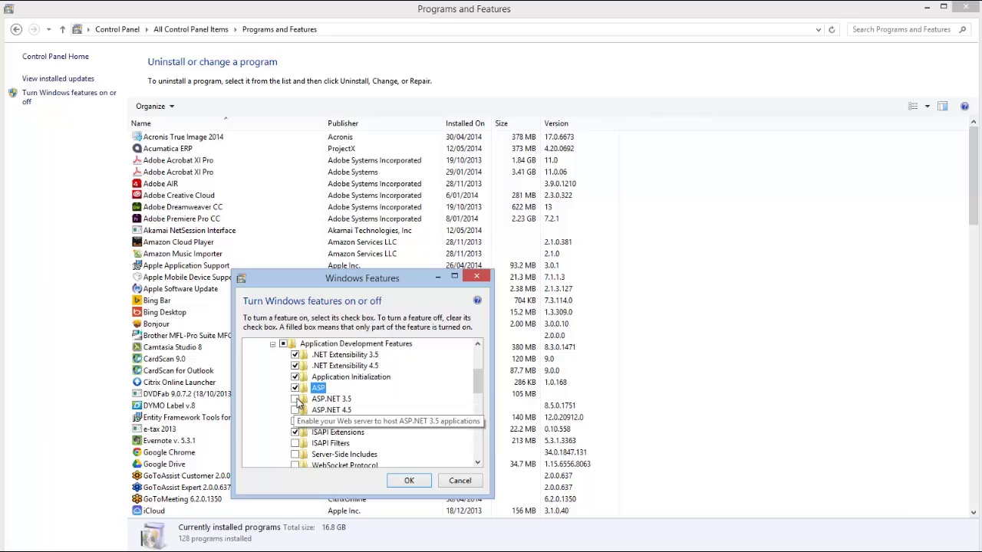
left_click(295, 399)
left_click(295, 411)
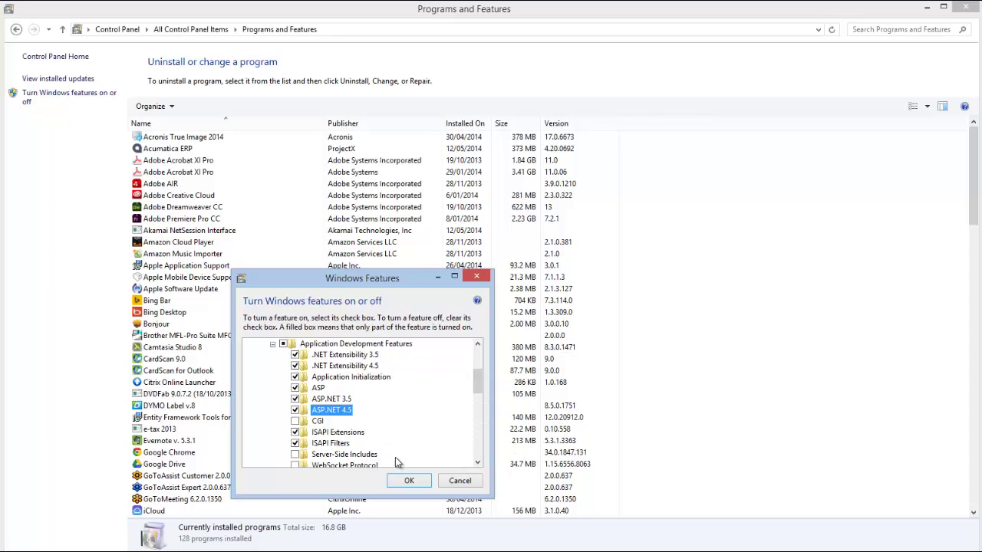
Step: Under World Wide Web Services' Common HTTP Features, enable WebDAV Publishing and HTTP Redirection
left_click(475, 463)
left_click(474, 463)
left_click(474, 463)
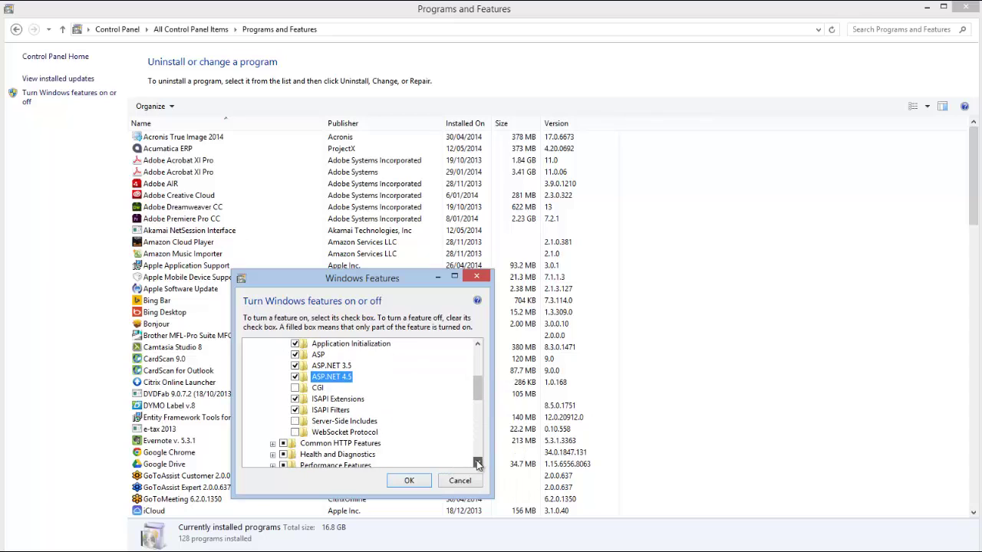
left_click(475, 463)
left_click_drag(479, 395, 470, 374)
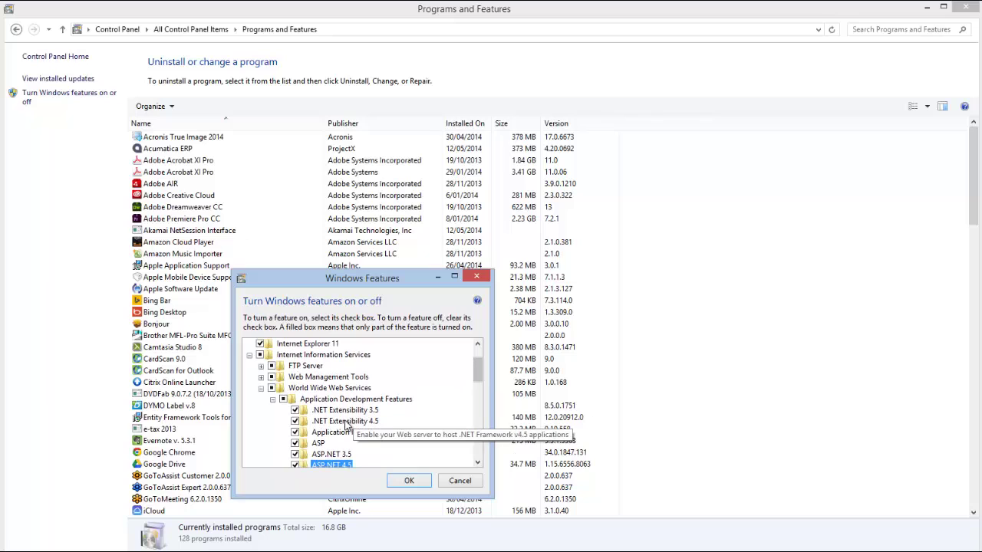
left_click(477, 463)
left_click(477, 463)
left_click(477, 463)
left_click(477, 463)
left_click(477, 463)
left_click(477, 463)
left_click(477, 463)
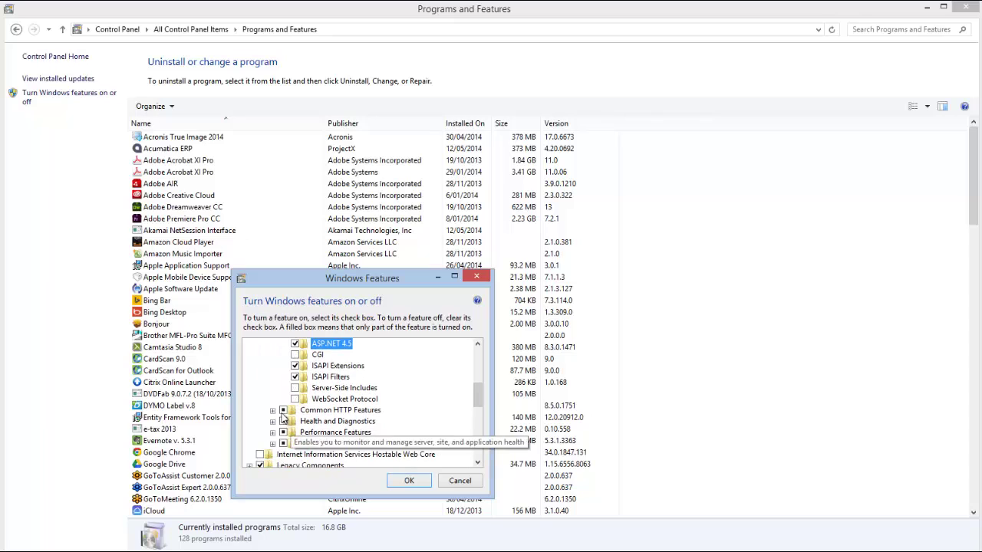
left_click(272, 411)
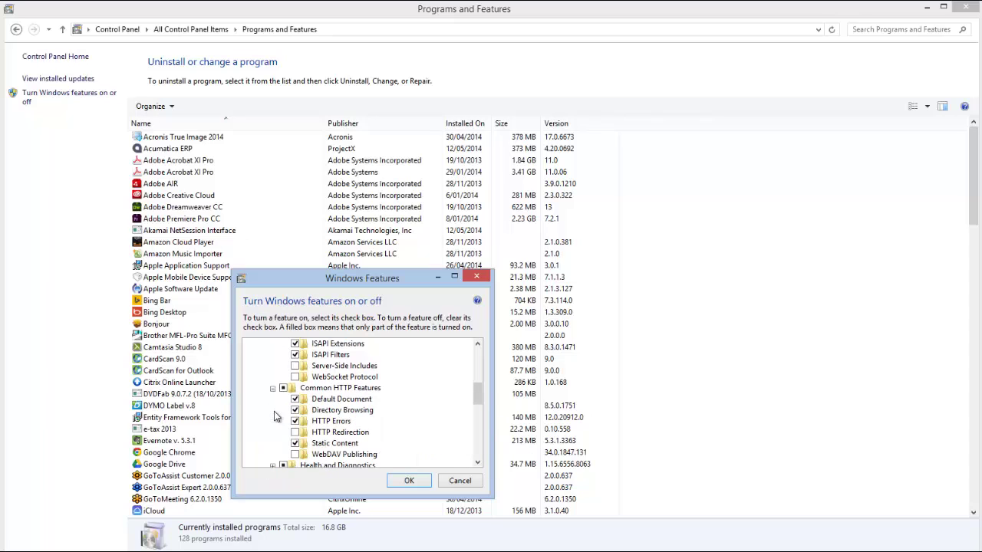
left_click(295, 455)
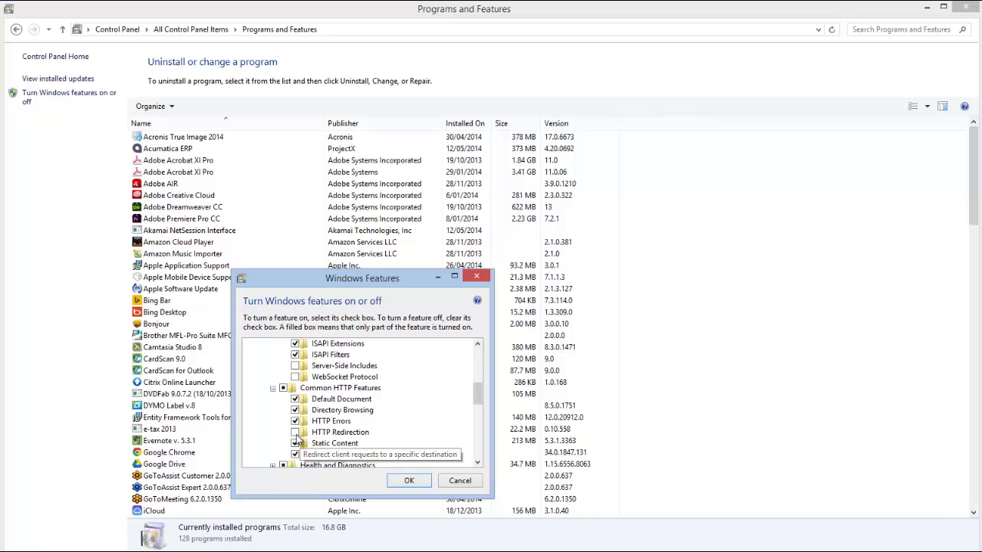
left_click(294, 434)
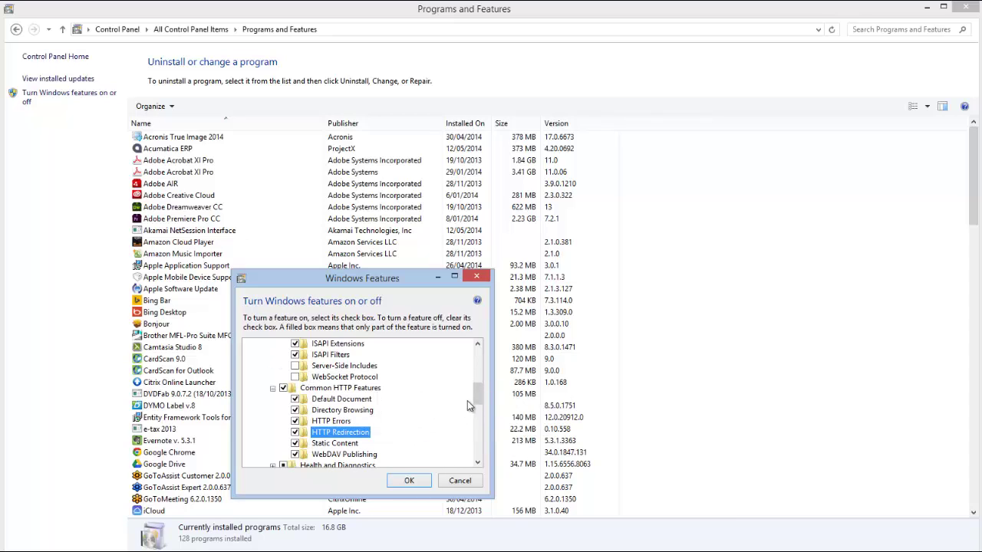
Step: Under World Wide Web Services' Security, enable Basic Authentication, Centralized SSL Certificate Support, Digest Authentication and Windows Authentication
scroll(477, 392, "down", 3)
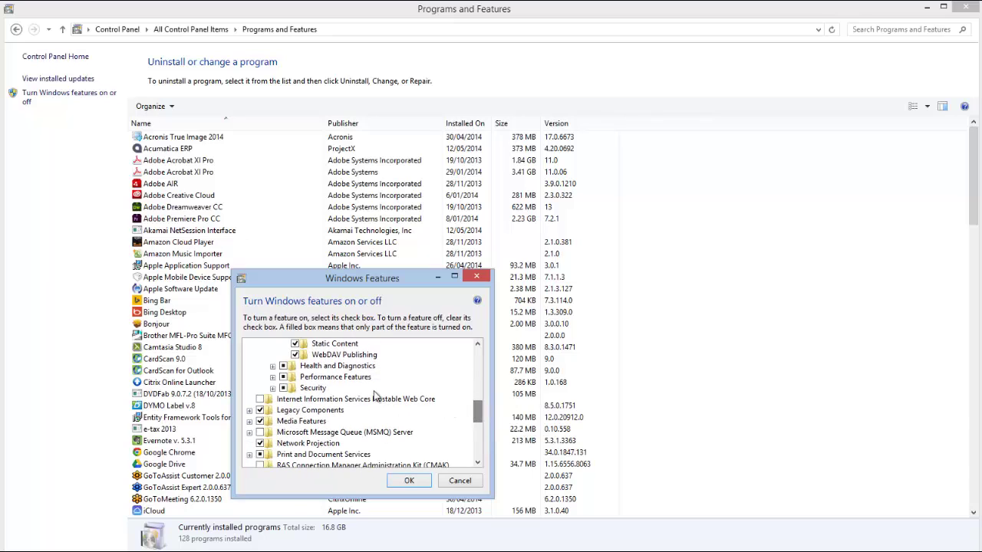
left_click(272, 388)
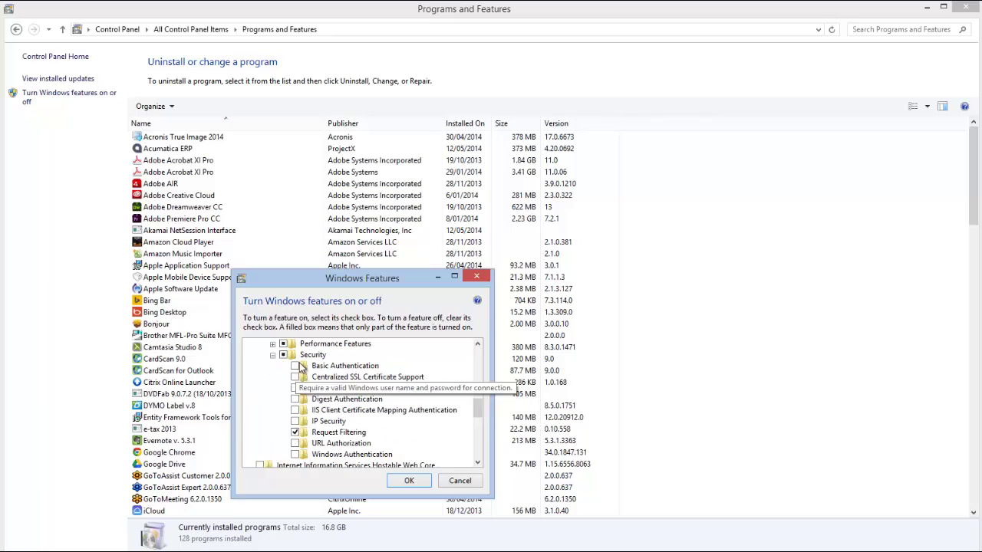
left_click(295, 366)
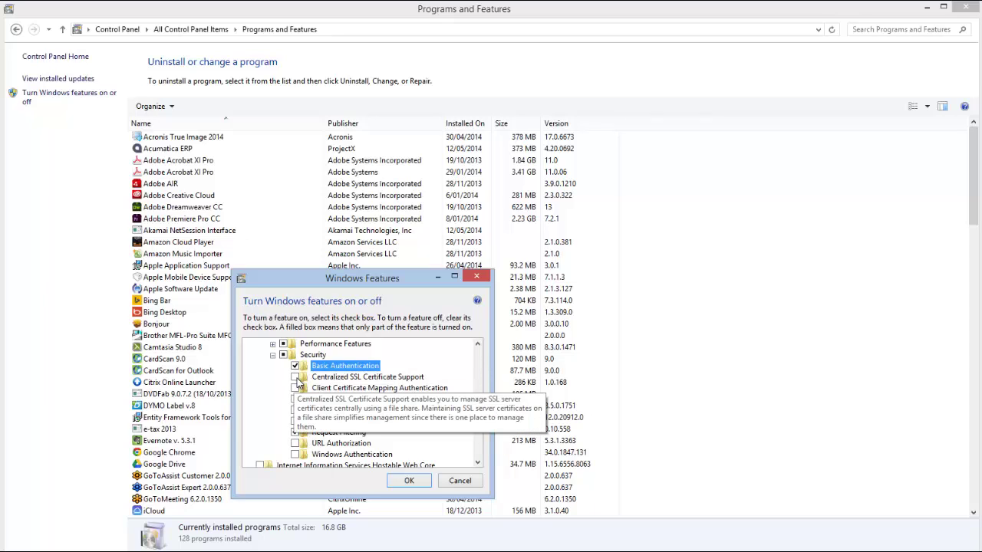
left_click(295, 377)
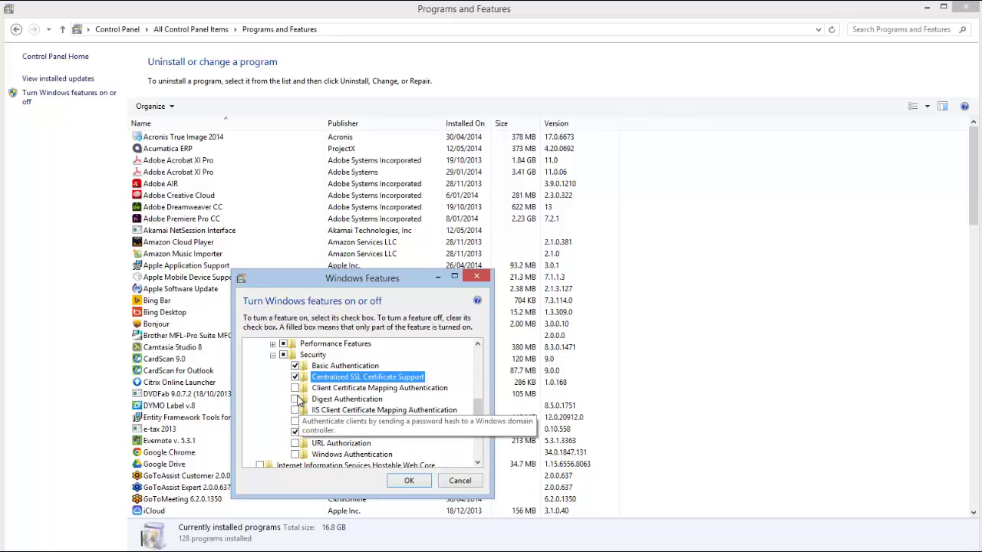
left_click(295, 400)
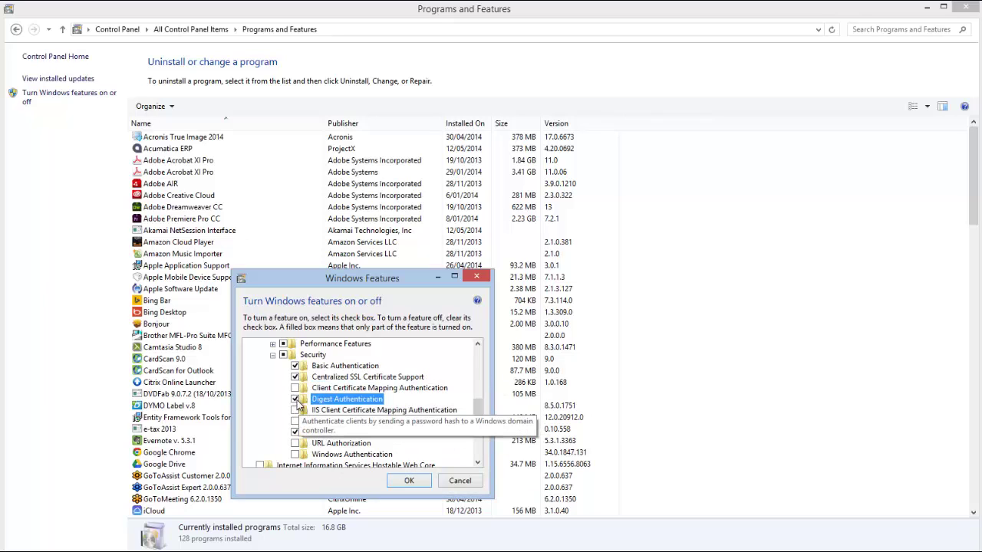
left_click(296, 455)
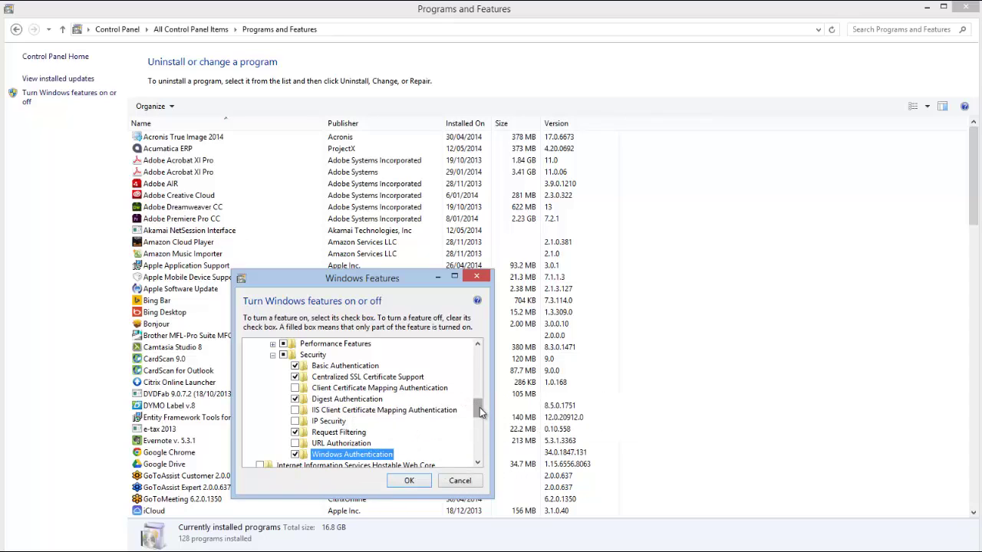
Step: Apply the selected Windows features and close the completion message
left_click_drag(480, 412, 475, 404)
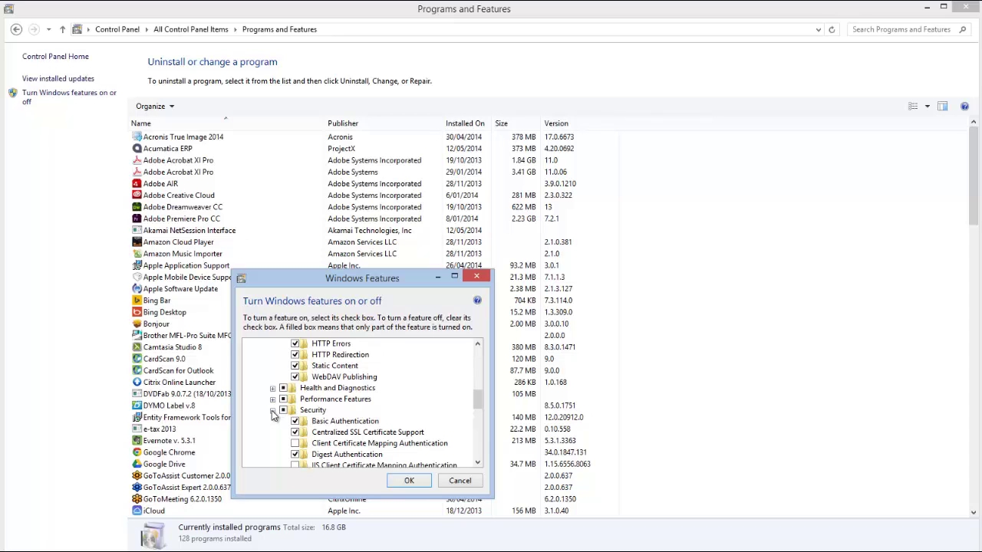
left_click(409, 481)
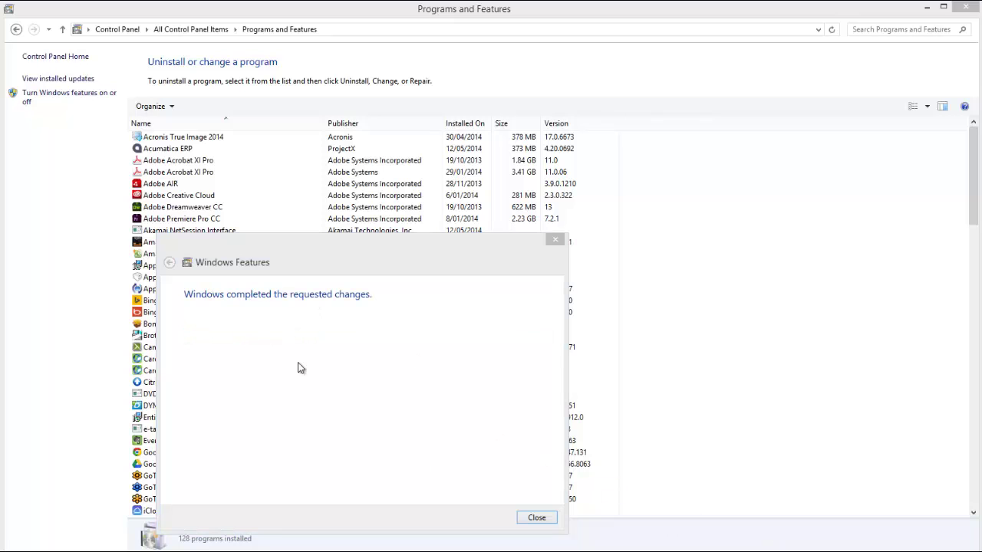
left_click(537, 518)
left_click(537, 518)
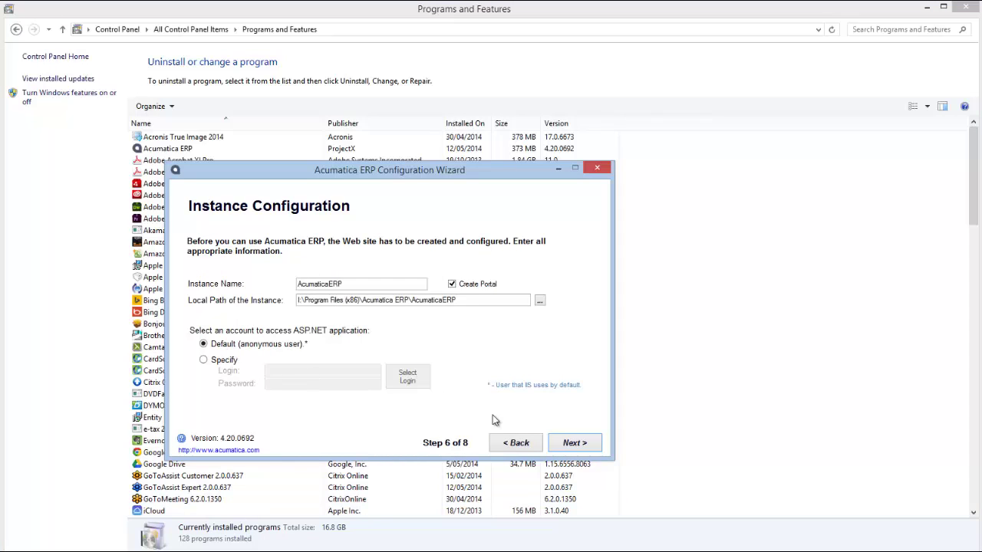
Step: Accept the instance configuration and the Default Web Site, AcumaticaERP virtual directory and DefaultAppPool settings, and review the configuration summary
left_click(576, 443)
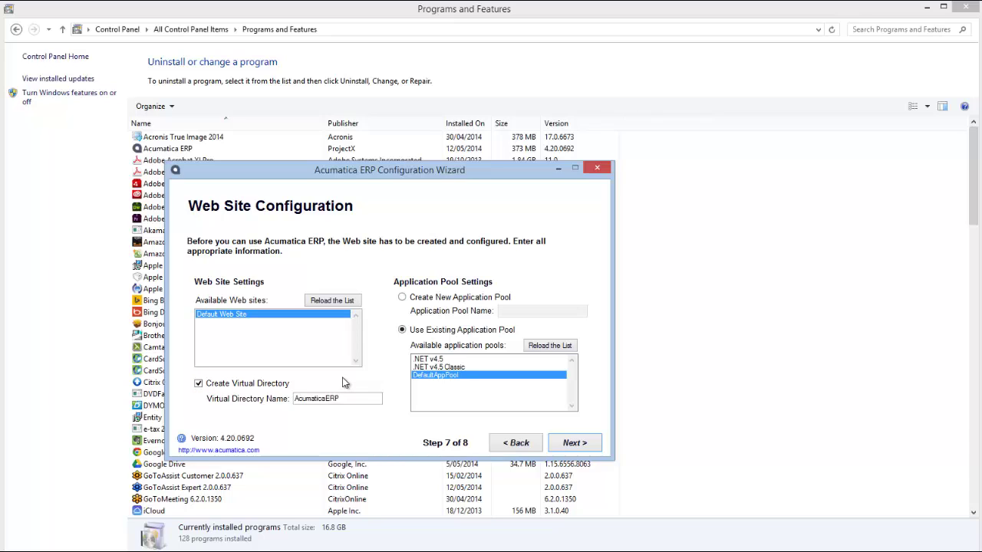
left_click(575, 443)
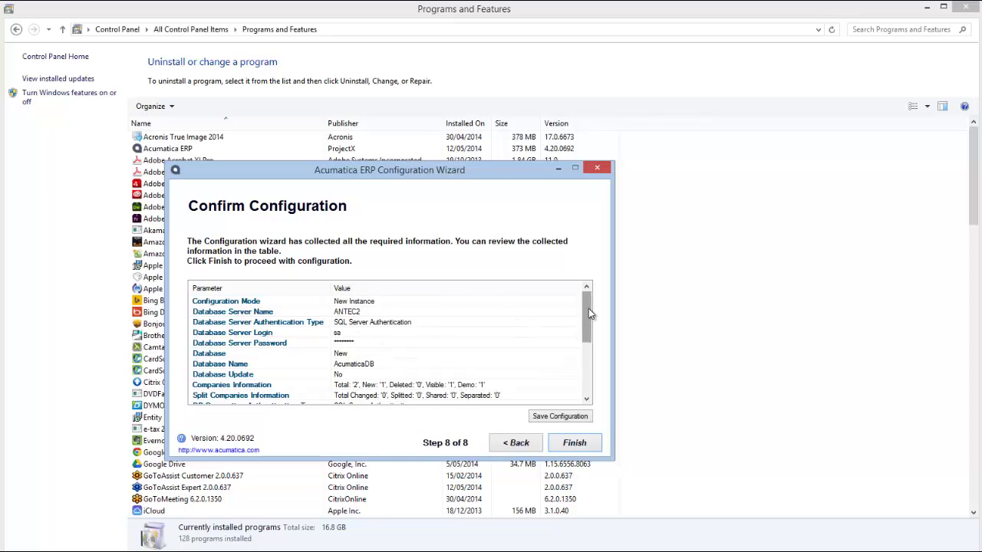
left_click_drag(587, 310, 566, 284)
Step: Save the wizard configuration as InstallConfig.xml in the Acumatica ERP folder and dismiss the confirmation
left_click(561, 418)
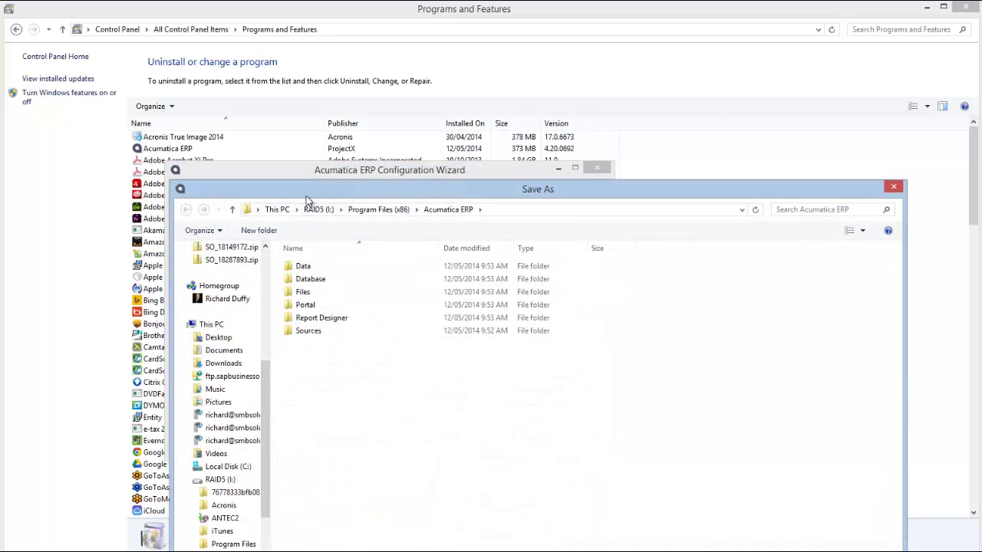
left_click_drag(307, 190, 242, 65)
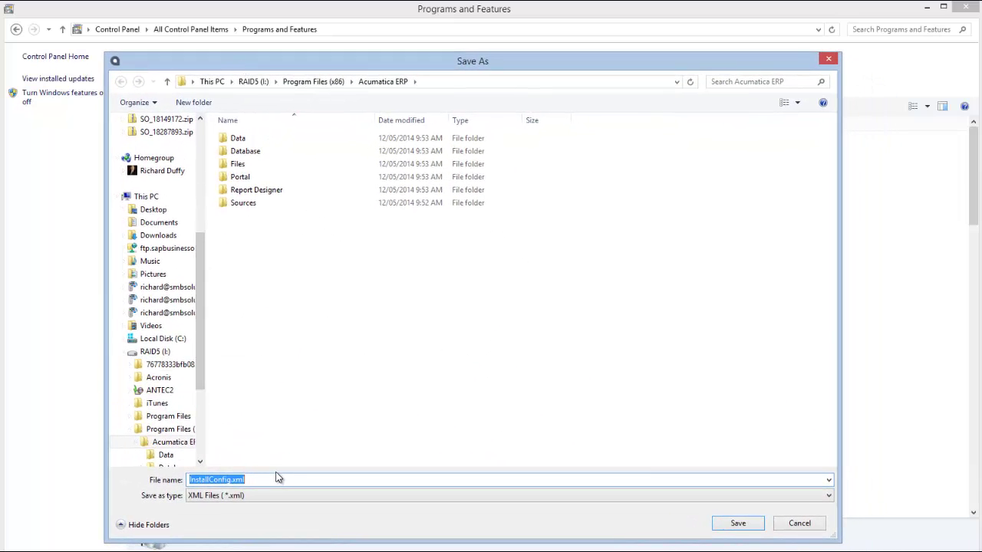
left_click(735, 528)
left_click(357, 419)
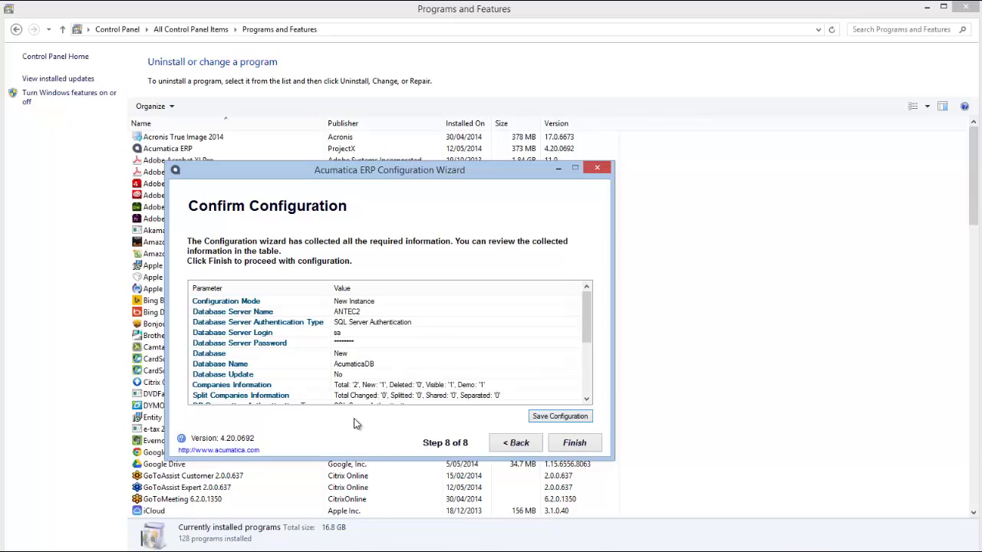
Step: Finish the instance configuration, acknowledge the completed installation and close the Acumatica ERP Configuration Wizard
left_click(571, 445)
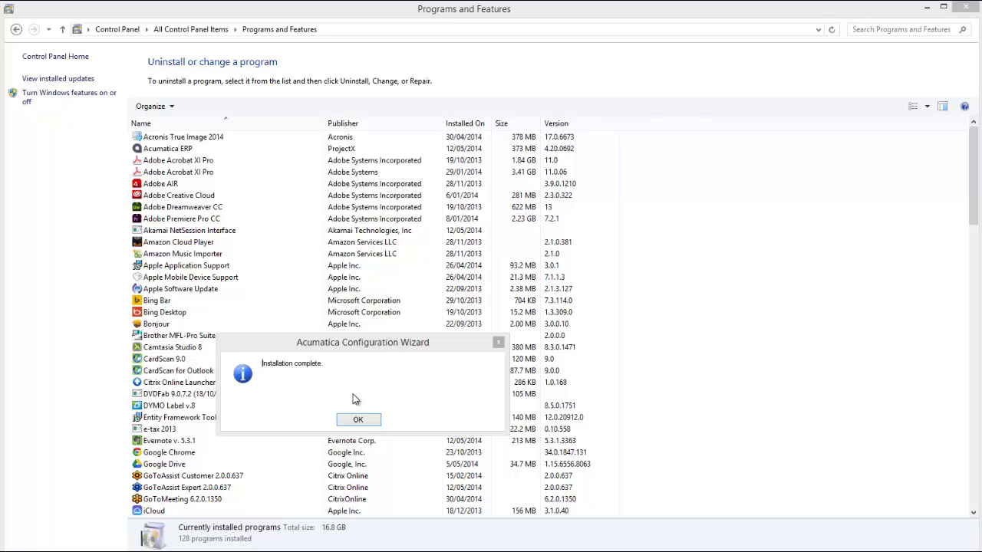
left_click(358, 419)
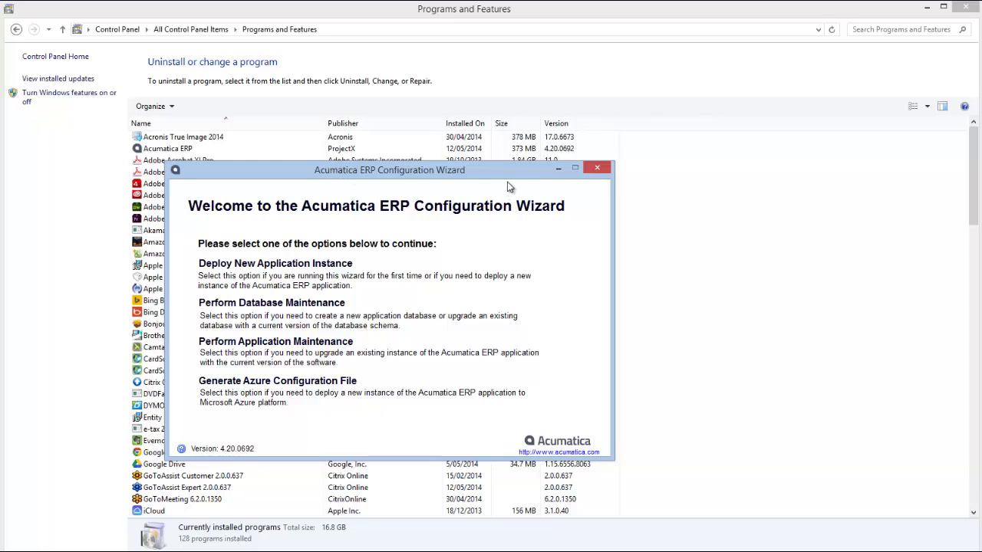
left_click(598, 170)
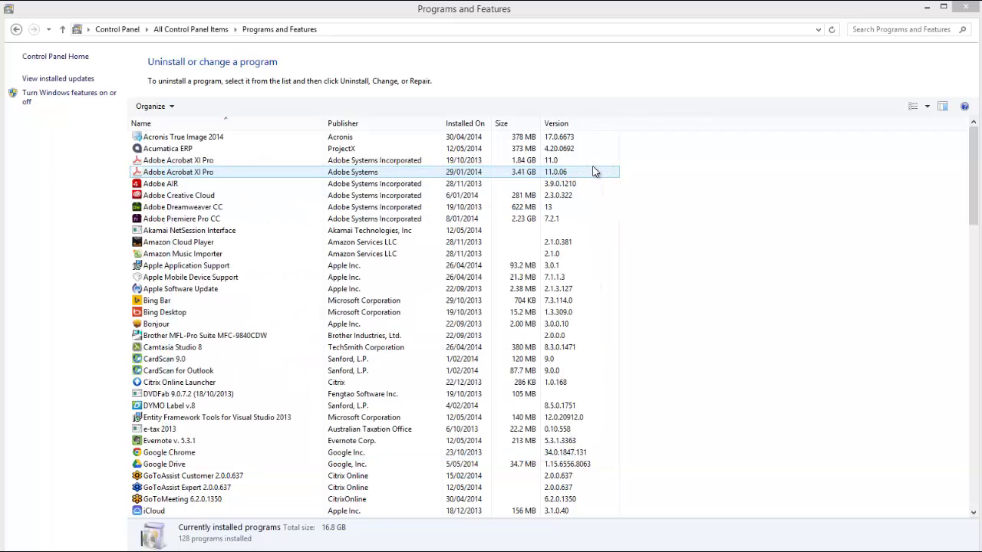
left_click(560, 141)
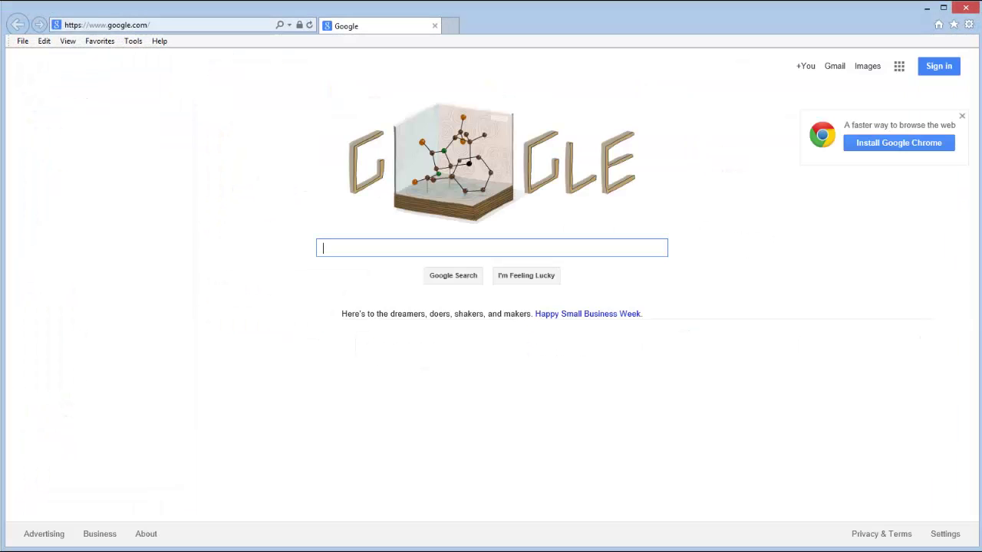
left_click(185, 23)
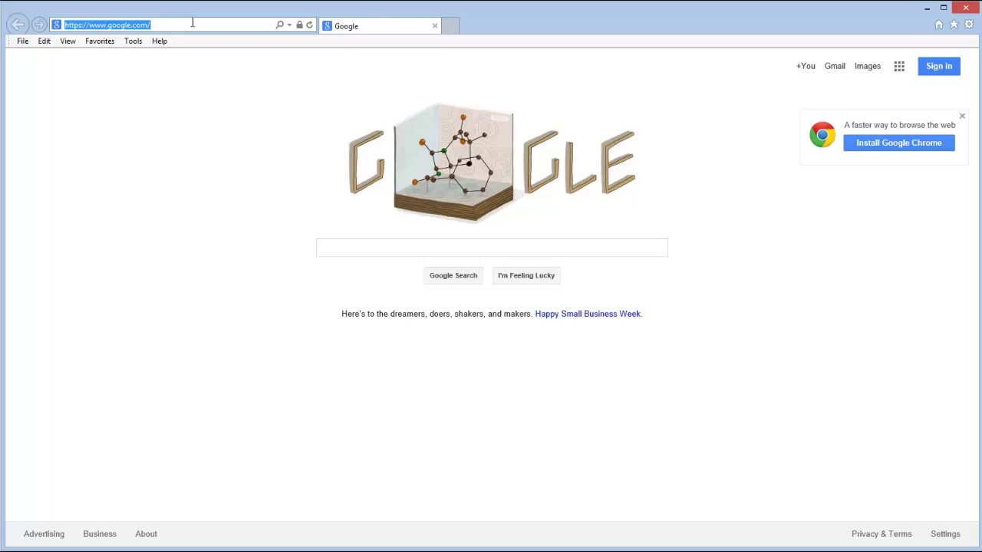
type("ttp")
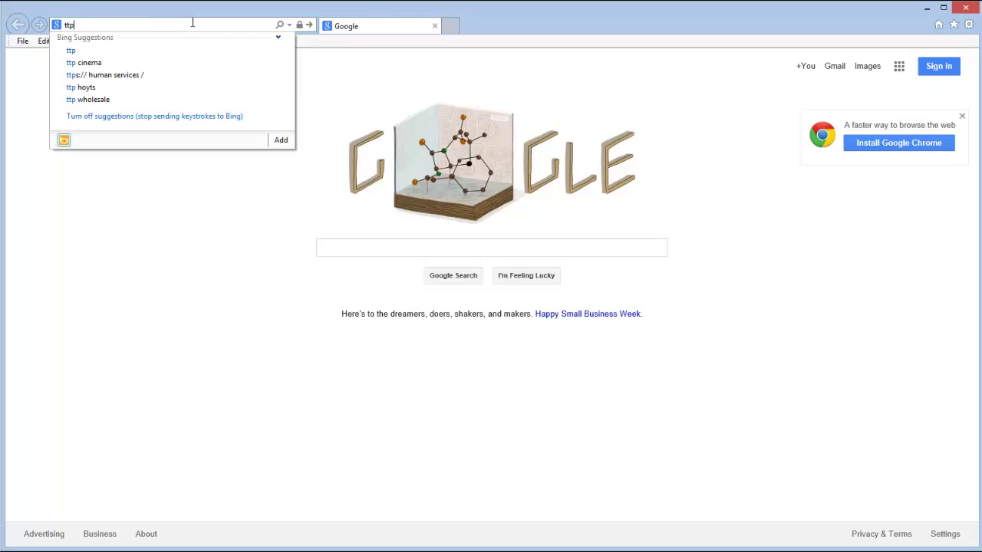
type("://")
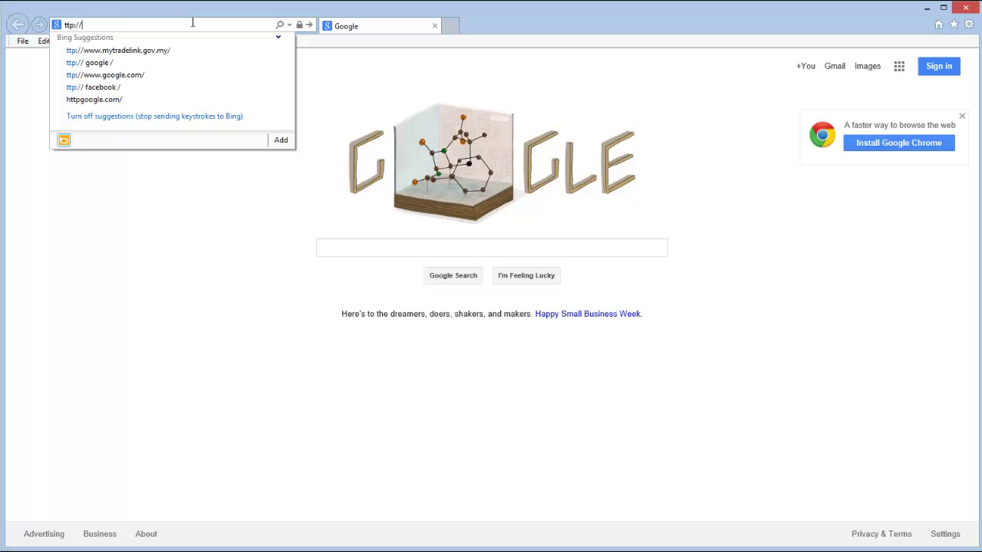
type("local")
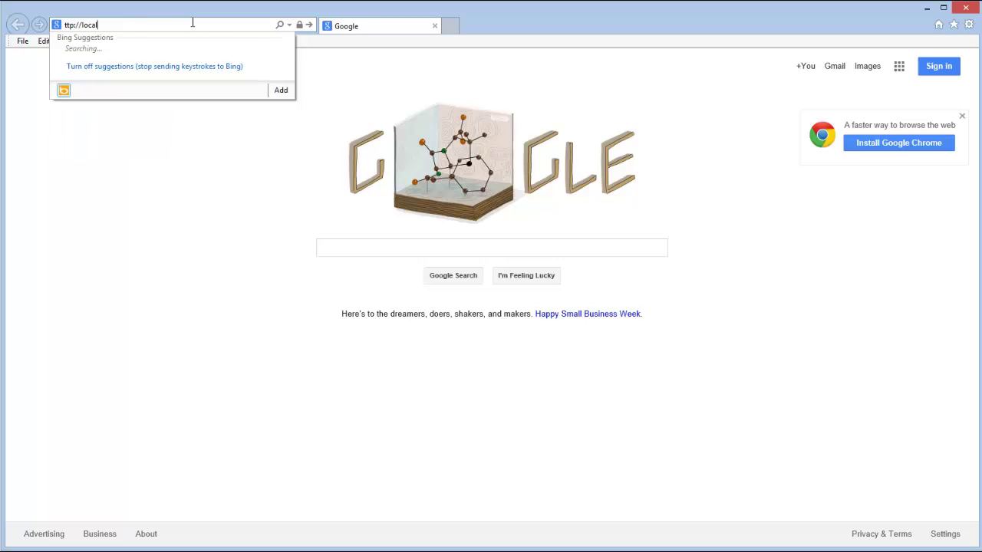
key("BackSpace")
key("BackSpace")
key("BackSpace")
type("ost/AcumaticaERP")
key("Return")
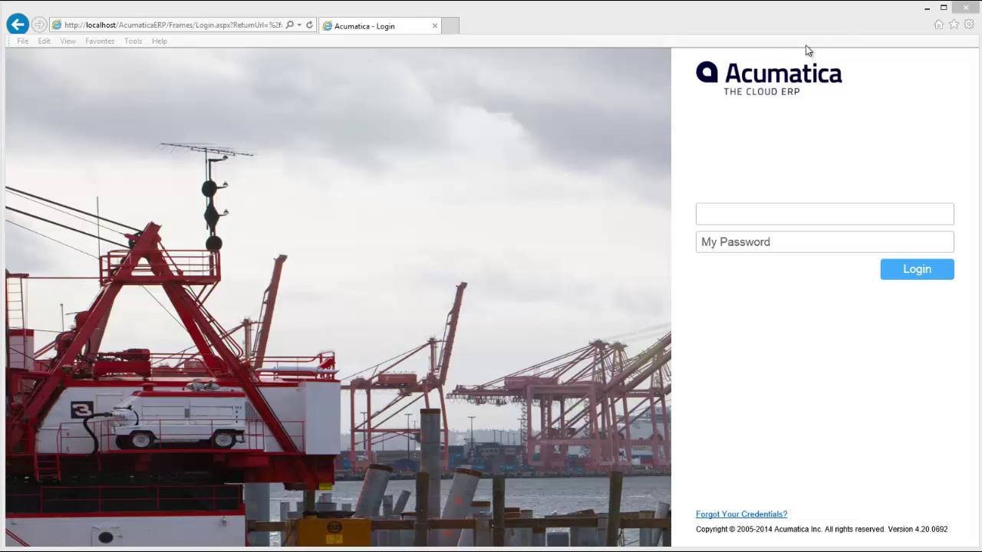
Step: Close the browser, open Internet Information Services (IIS) Manager from the Administrative Tools and answer Yes to the Microsoft Web Platform prompt
left_click(967, 9)
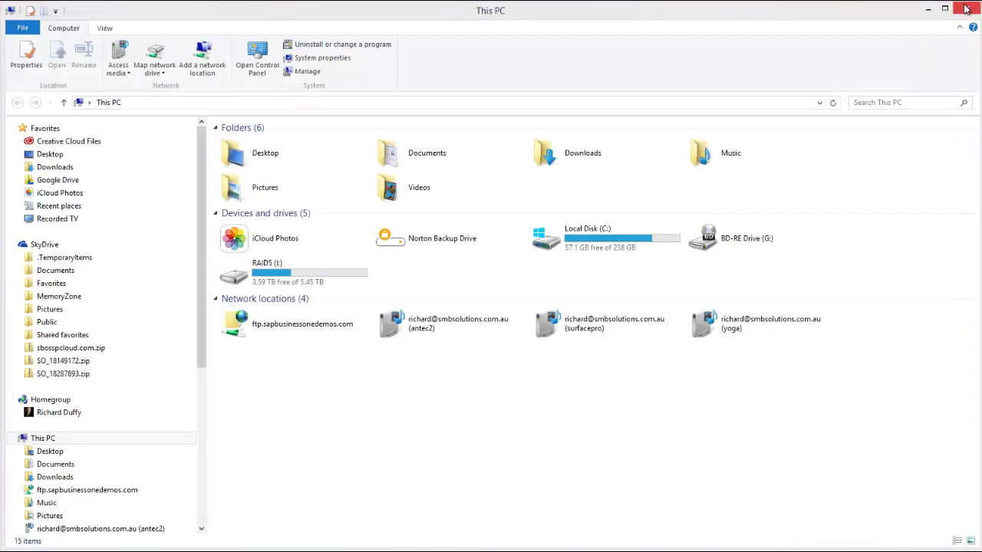
left_click(268, 65)
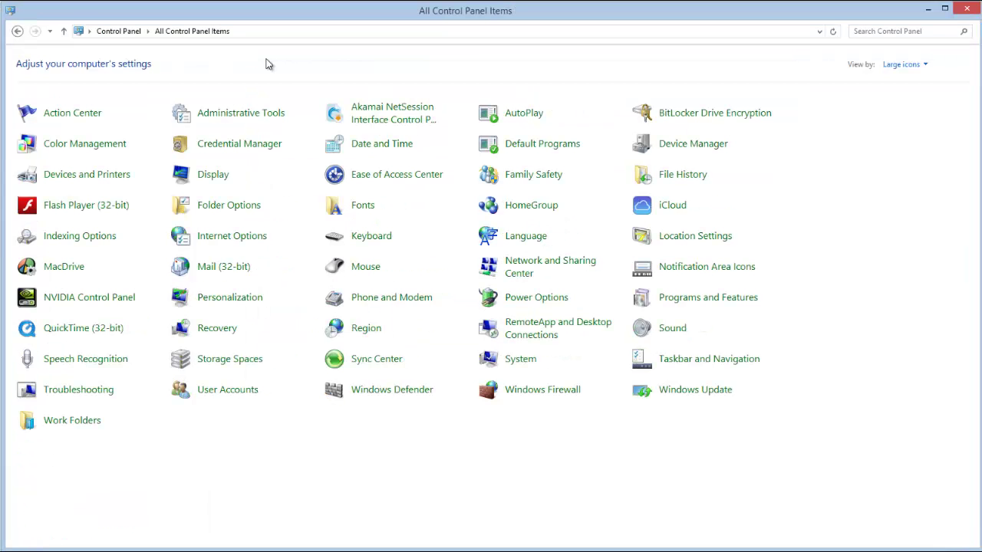
left_click(230, 120)
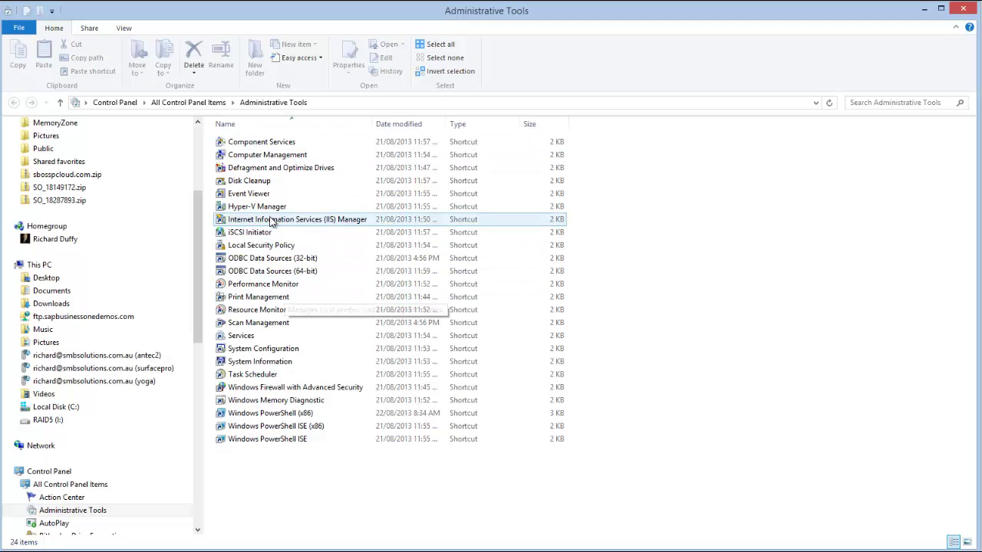
double_click(270, 220)
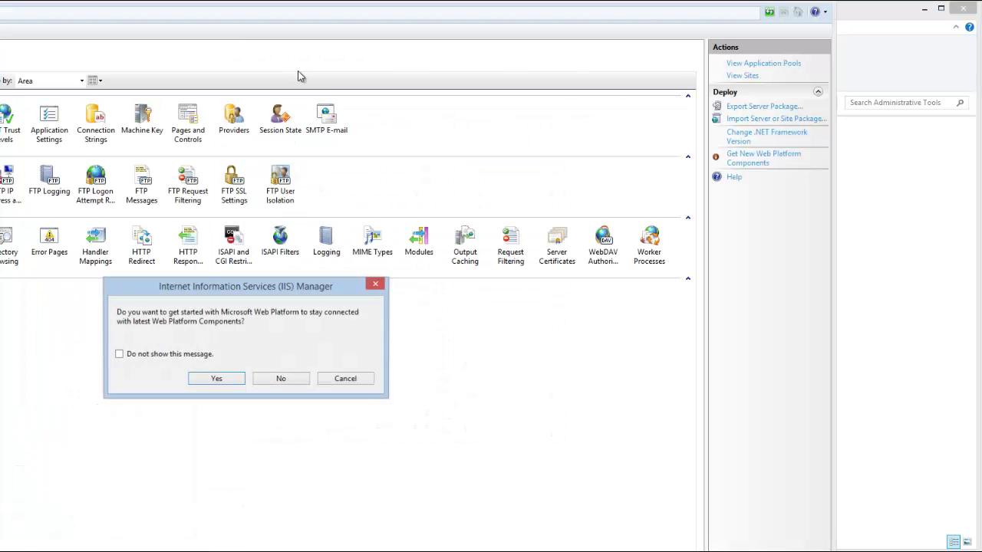
left_click(219, 375)
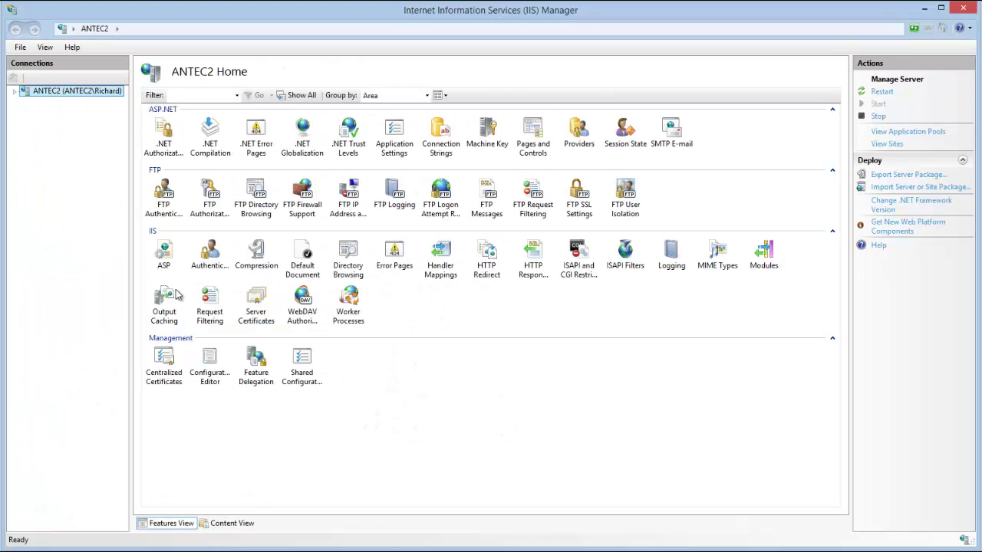
Step: Locate the AcumaticaERP application under the server's Default Web Site and browse it over HTTP on port 80
left_click(14, 91)
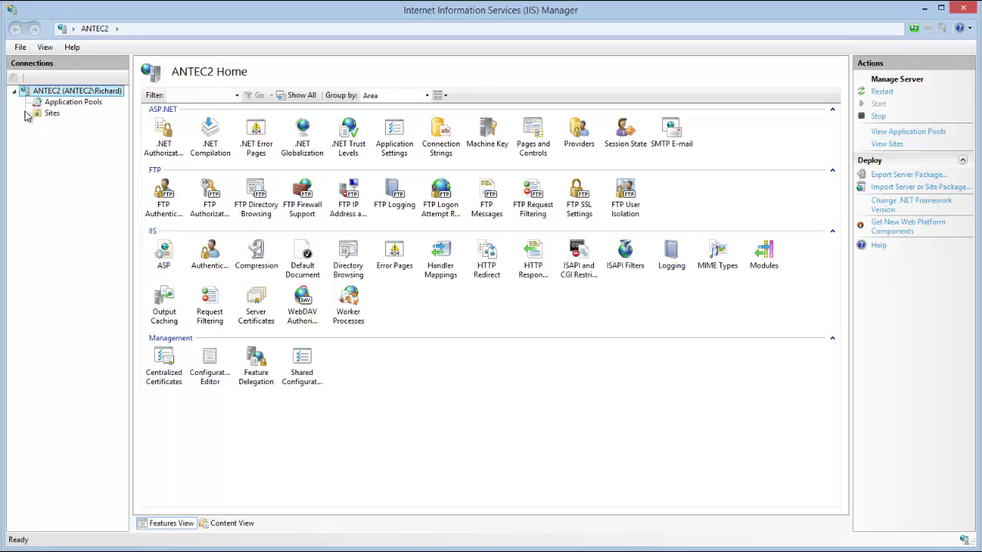
left_click(26, 113)
left_click(40, 125)
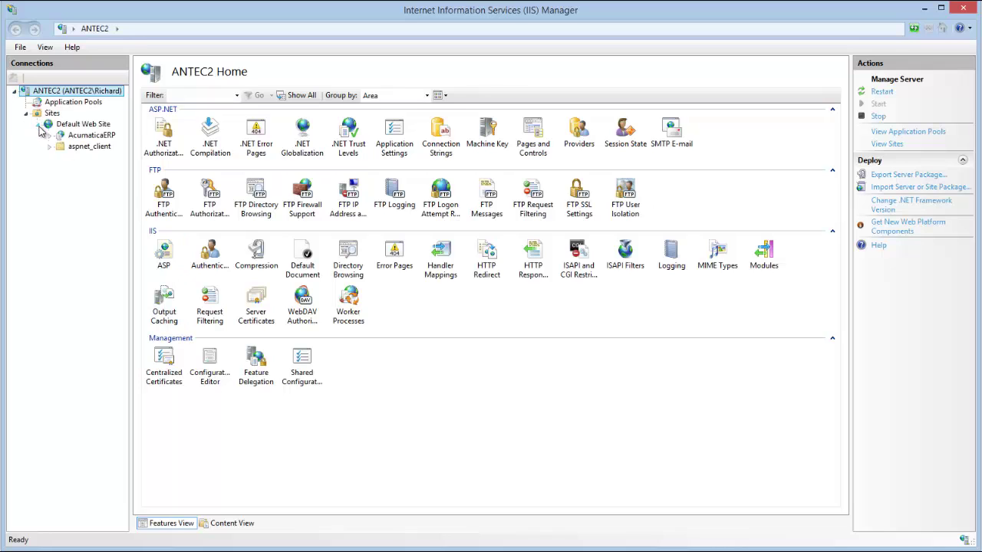
left_click(90, 136)
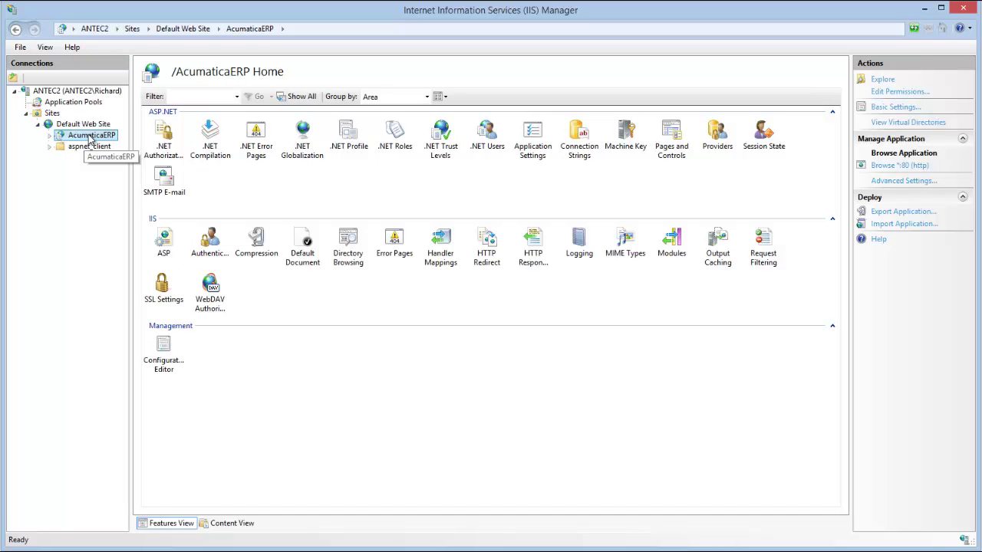
left_click(894, 166)
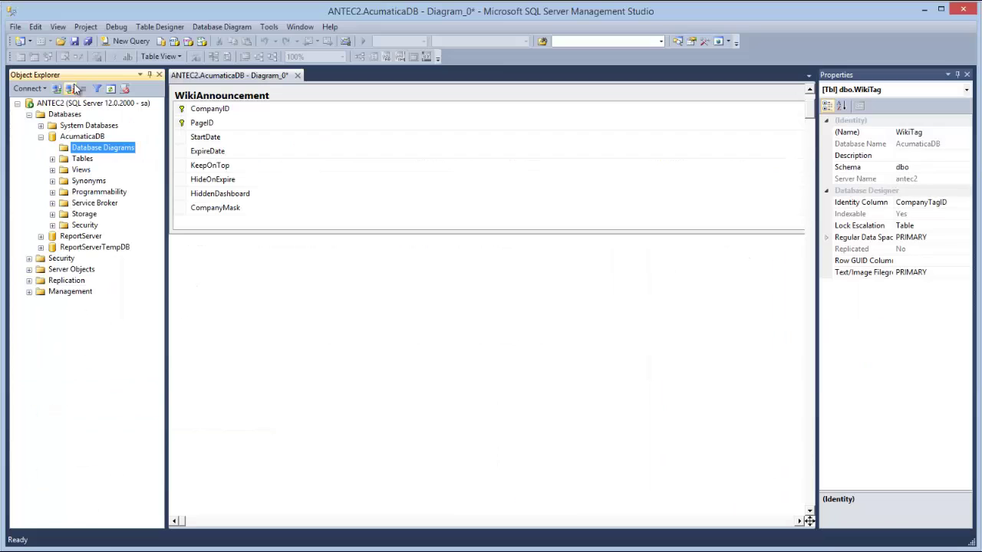
Step: Examine the list of tables in the AcumaticaDB database in SQL Server Management Studio
left_click(41, 136)
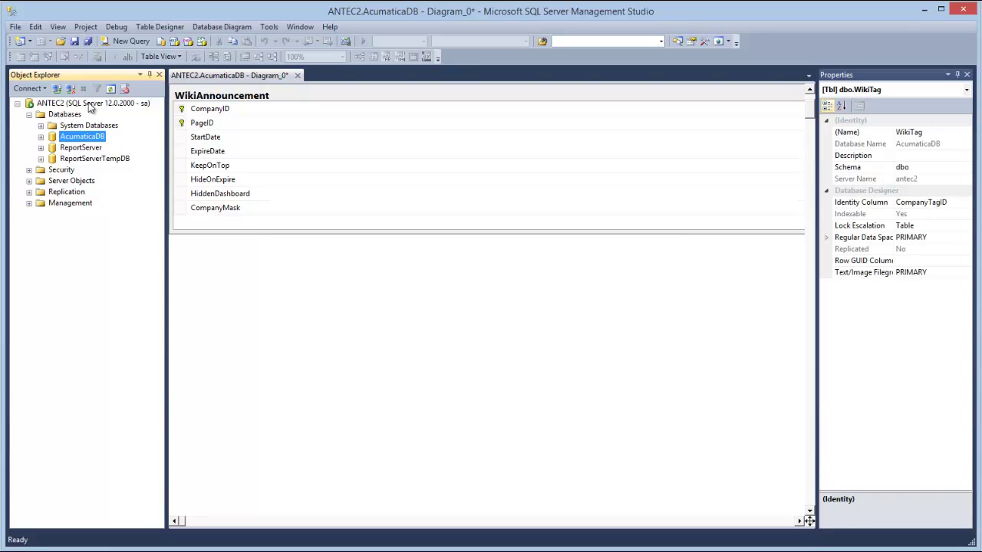
left_click(41, 136)
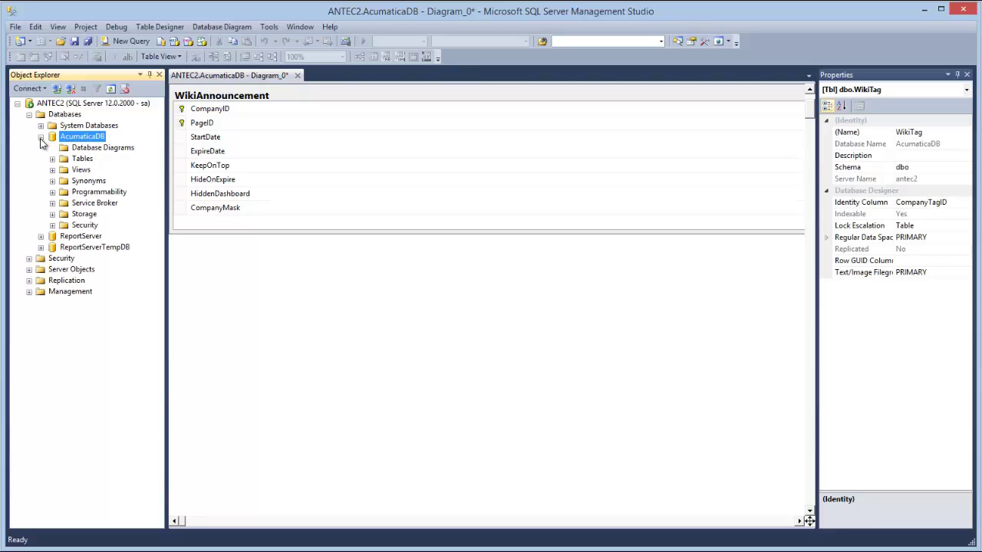
left_click(52, 159)
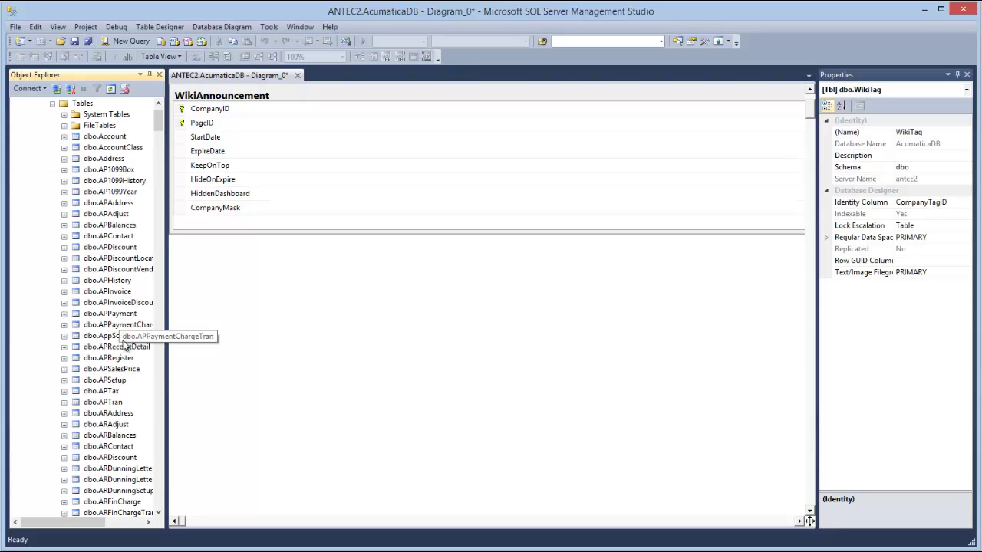
scroll(130, 368, "up", 2)
scroll(135, 391, "down", 20)
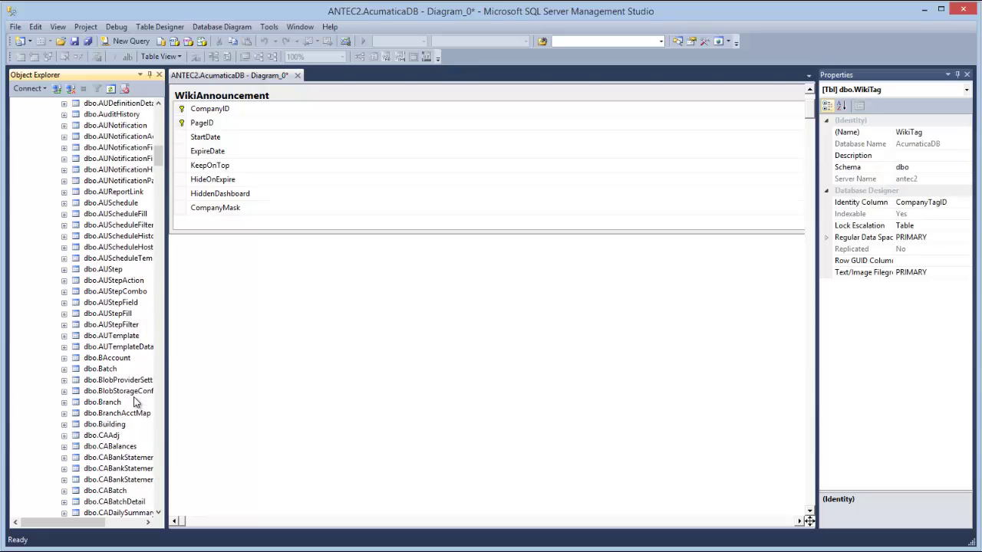
scroll(134, 402, "down", 20)
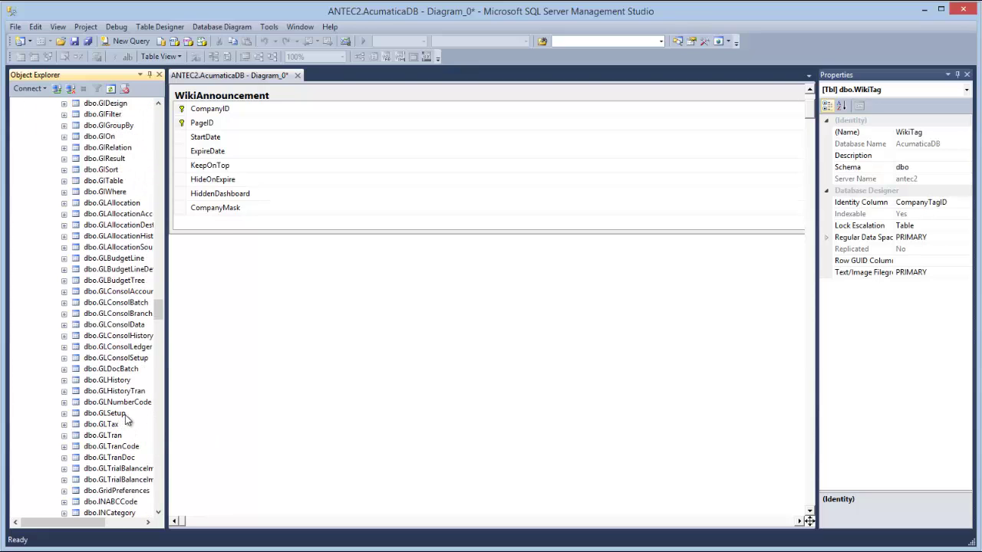
scroll(127, 418, "down", 20)
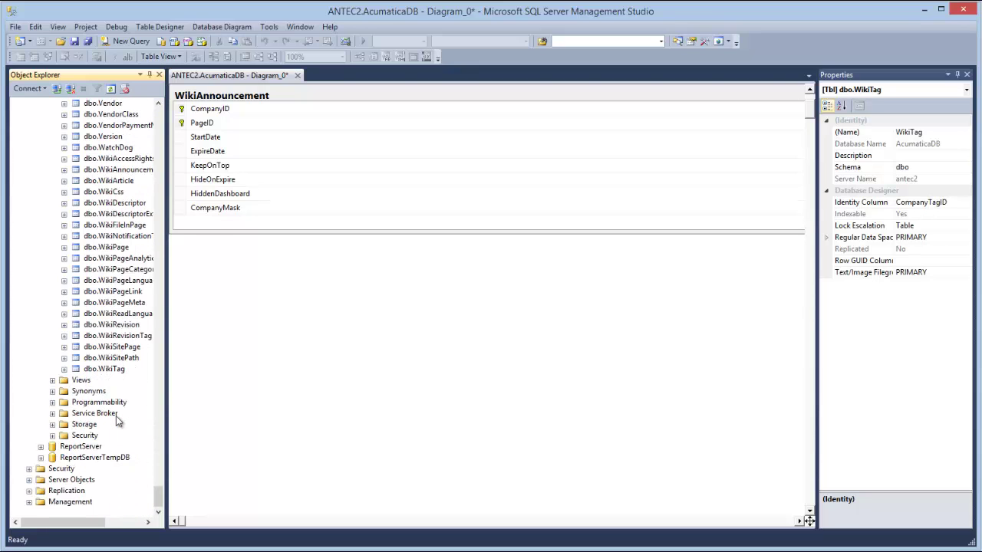
scroll(123, 422, "up", 20)
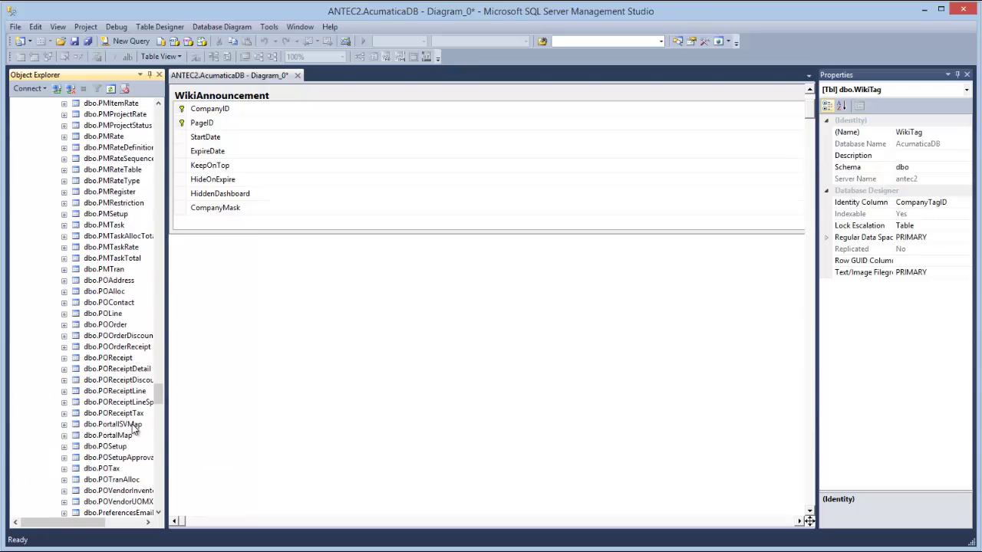
scroll(134, 429, "up", 20)
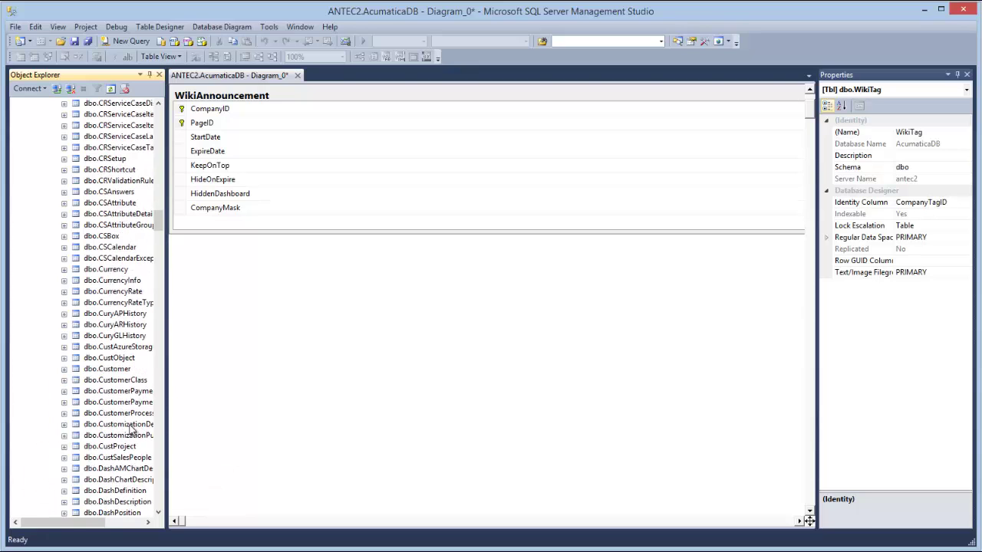
scroll(130, 429, "up", 20)
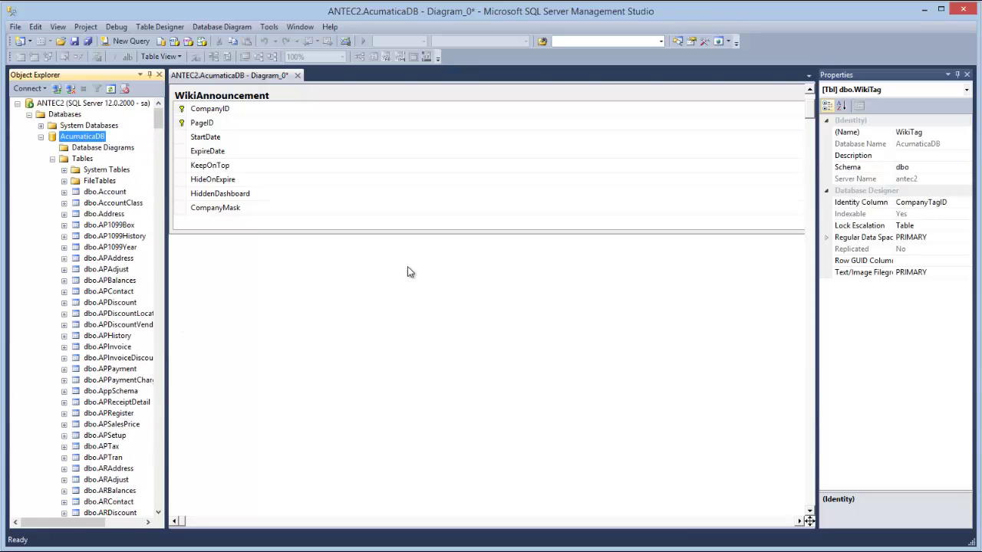